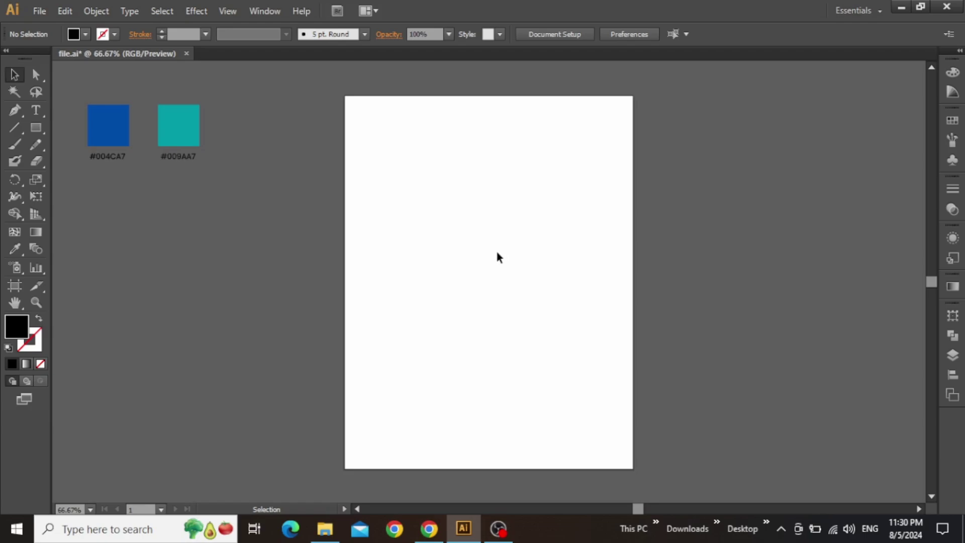
Step: Zoom in to inspect the #004CA7 and #009AA7 colour swatches
left_click_drag(495, 249, 588, 280)
scroll(222, 141, "up", 2)
scroll(222, 141, "up", 2)
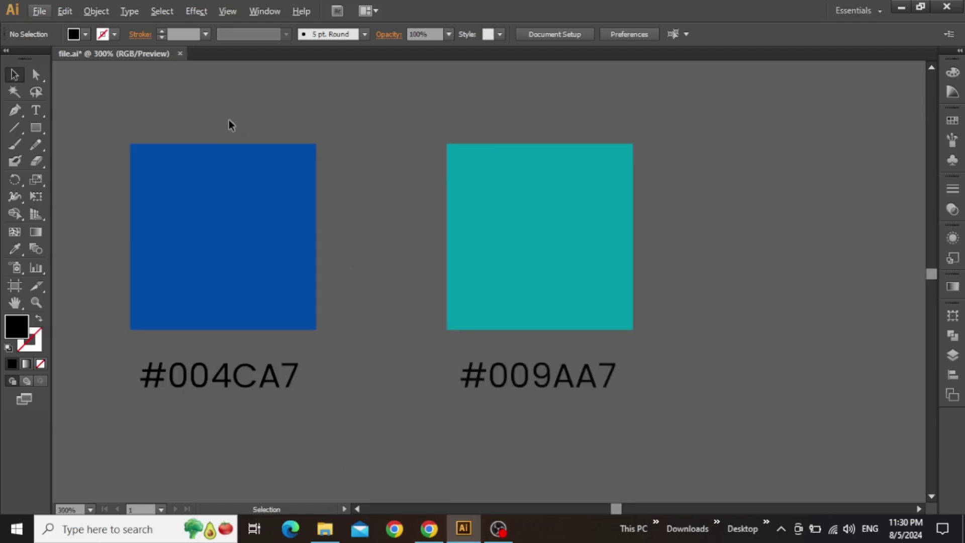
left_click_drag(216, 110, 617, 428)
left_click(568, 443)
Step: Fit the artboard in view and place the city photo, scaling it down slightly
key("ctrl+0")
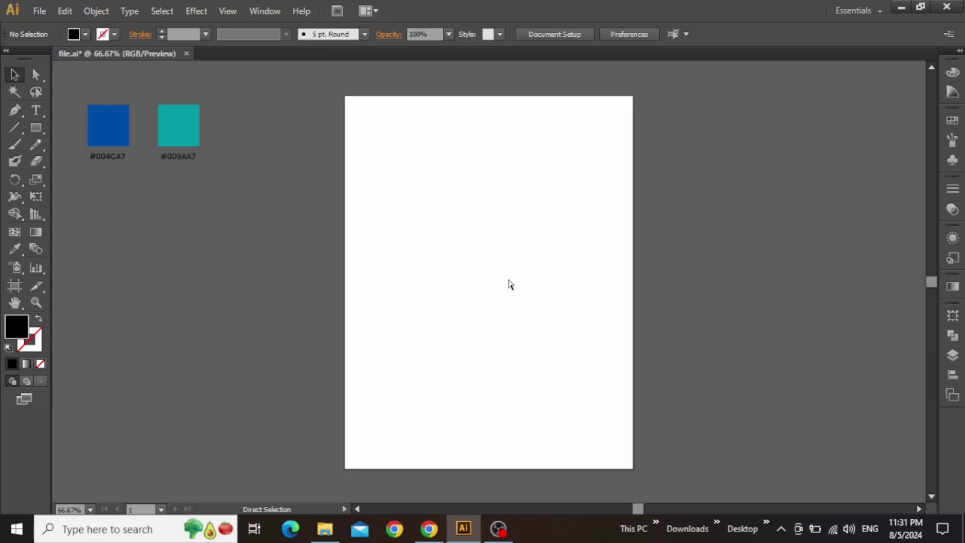
key("ctrl+v")
mouse_move(621, 285)
left_mouse_down()
mouse_move(623, 274)
mouse_move(665, 274)
mouse_move(592, 274)
mouse_move(613, 274)
left_mouse_up()
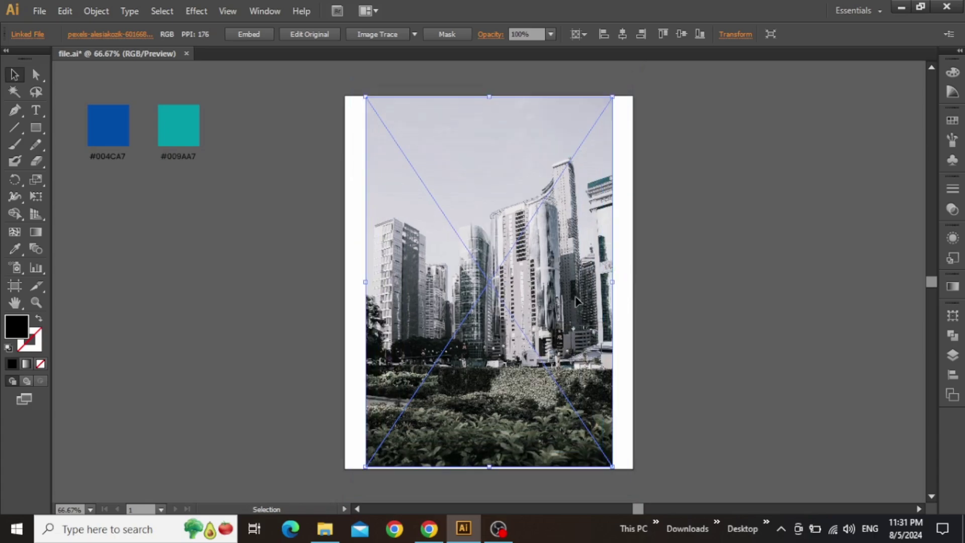
Step: Move the city photo onto the pasteboard right of the artboard, leaving the page blank
key("ctrl+shift+a")
left_click_drag(400, 237, 778, 238)
left_click(655, 266)
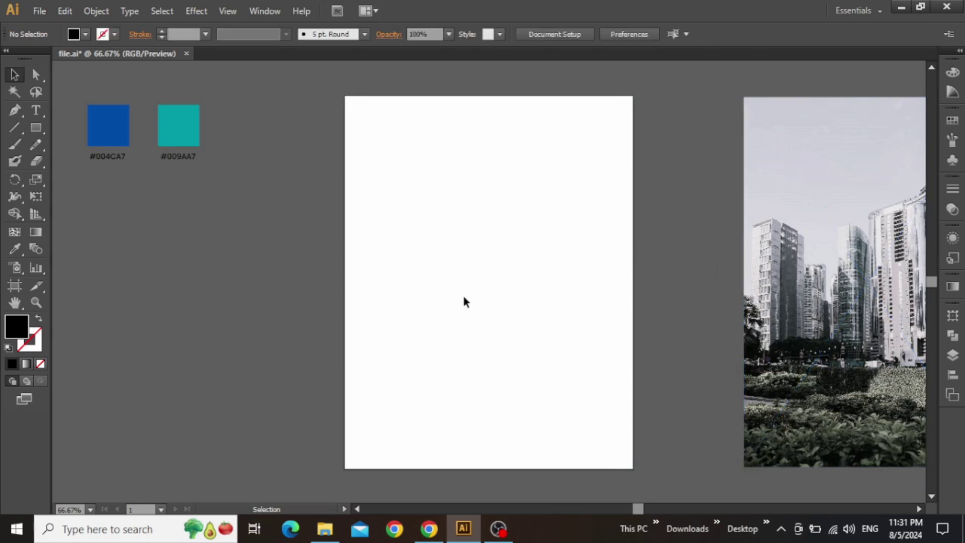
left_click_drag(39, 128, 130, 196)
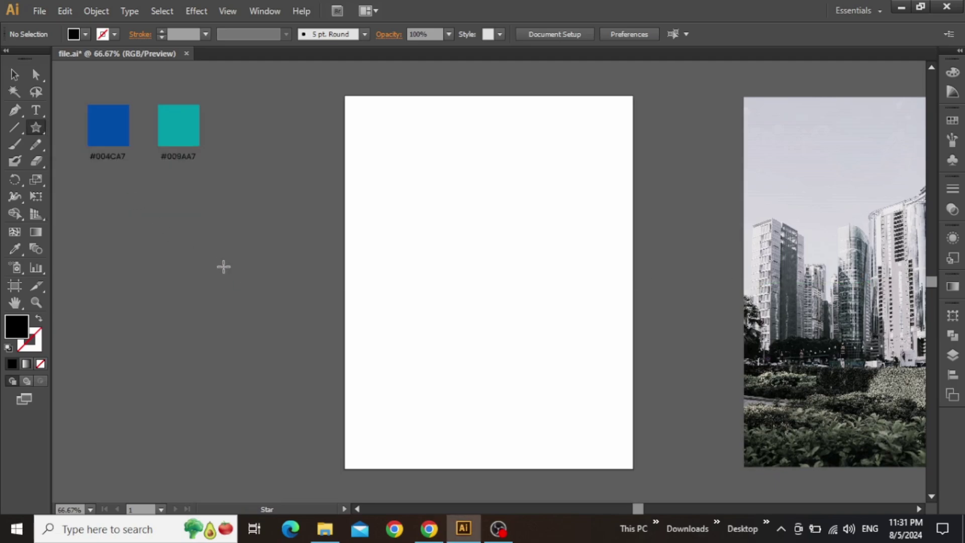
Step: Draw a star beside the artboard and reduce it to a three-point triangle
left_click_drag(223, 265, 308, 321)
key("Down")
key("Down")
key("Up")
key("Up")
key("Down")
key("Up")
key("Down")
key("Down")
Step: Rotate the triangle to point right, align it left and bottom to the artboard, and enlarge it
key("v")
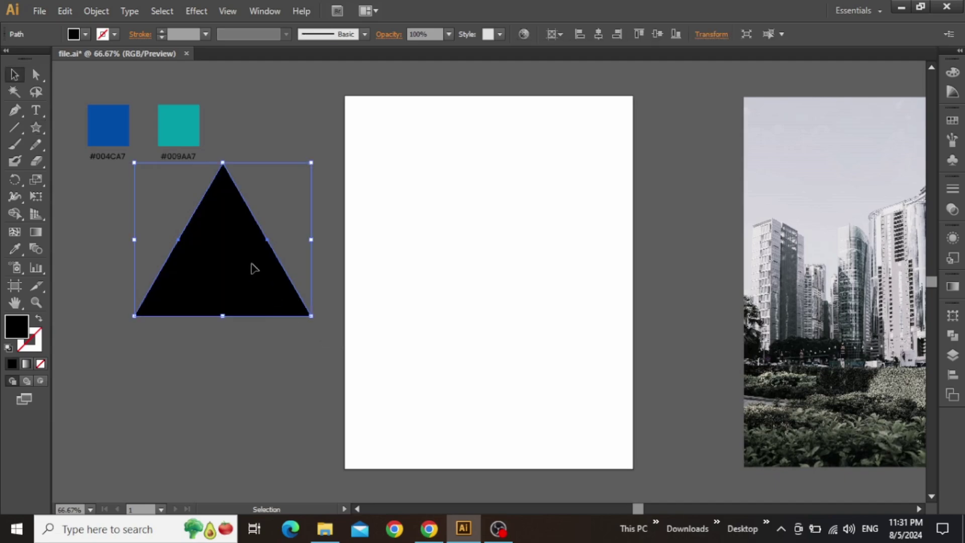
left_click_drag(252, 264, 258, 317)
left_click_drag(329, 368, 196, 386)
left_click_drag(214, 309, 415, 356)
left_click(952, 374)
left_click(787, 338)
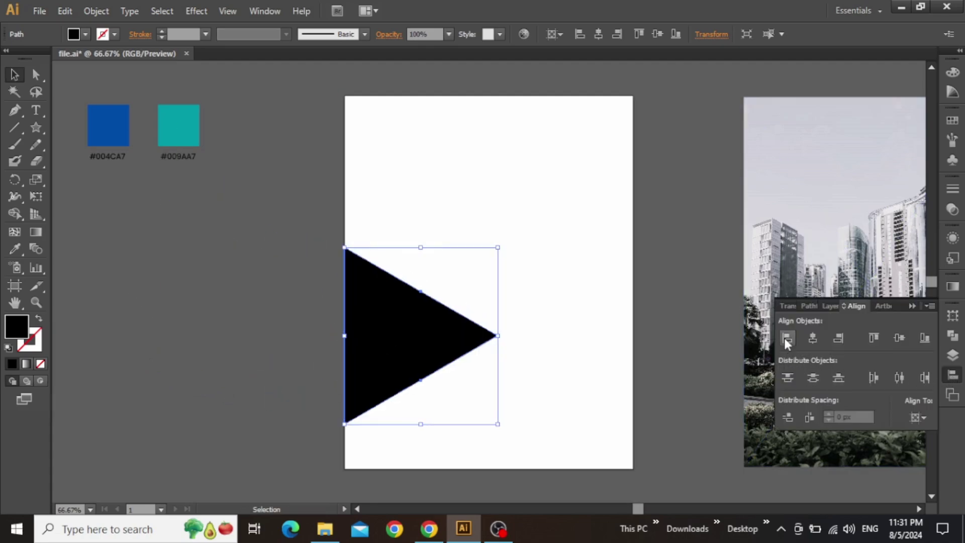
left_click(923, 338)
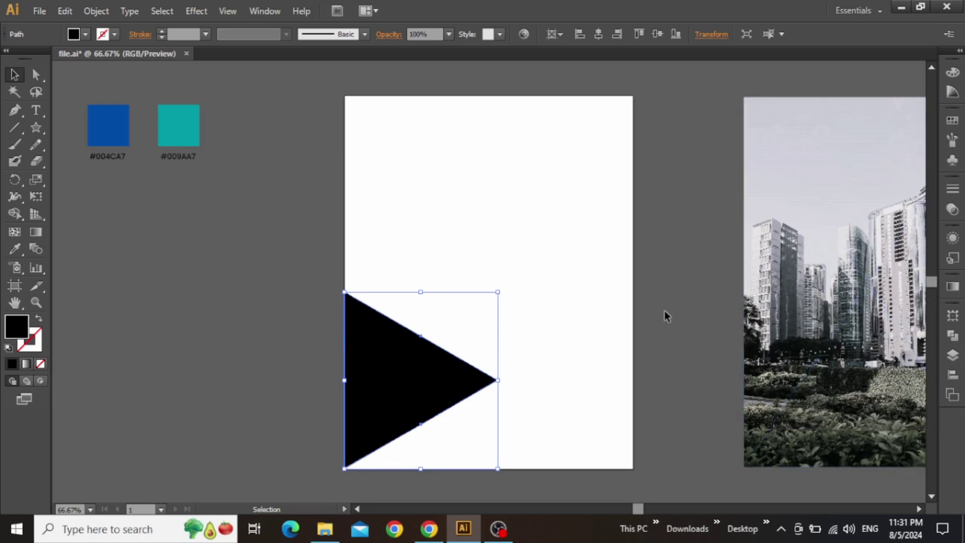
left_click_drag(496, 296, 593, 197)
Step: Enlarge the triangle past the artboard bottom and fill it with a reversed linear gradient
left_click_drag(428, 292, 429, 381)
mouse_move(579, 286)
left_mouse_down()
mouse_move(598, 273)
mouse_move(591, 279)
left_mouse_up()
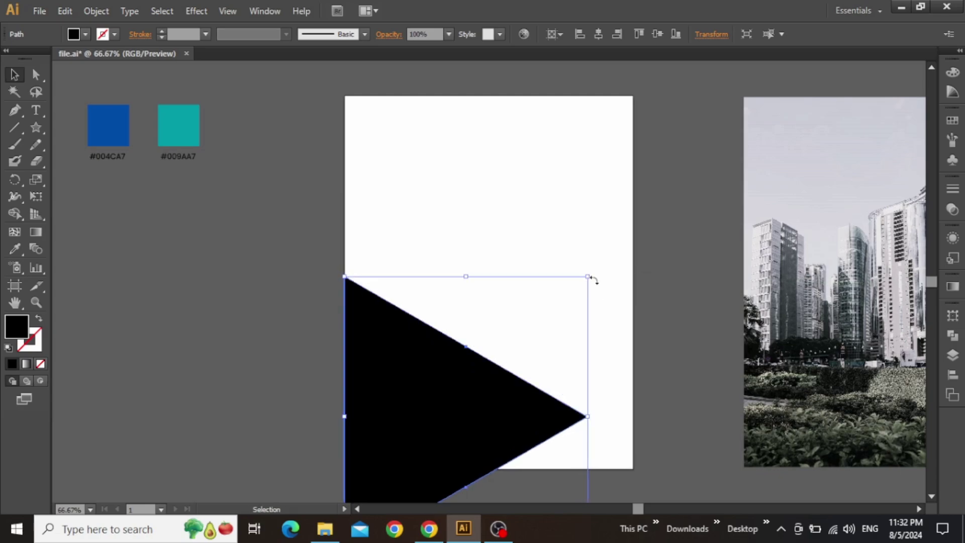
left_click(951, 287)
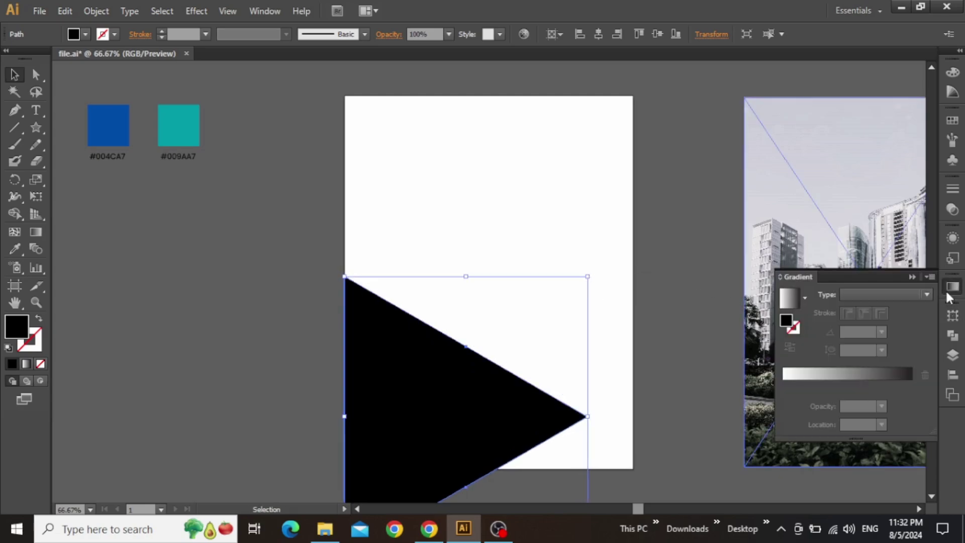
left_click(790, 300)
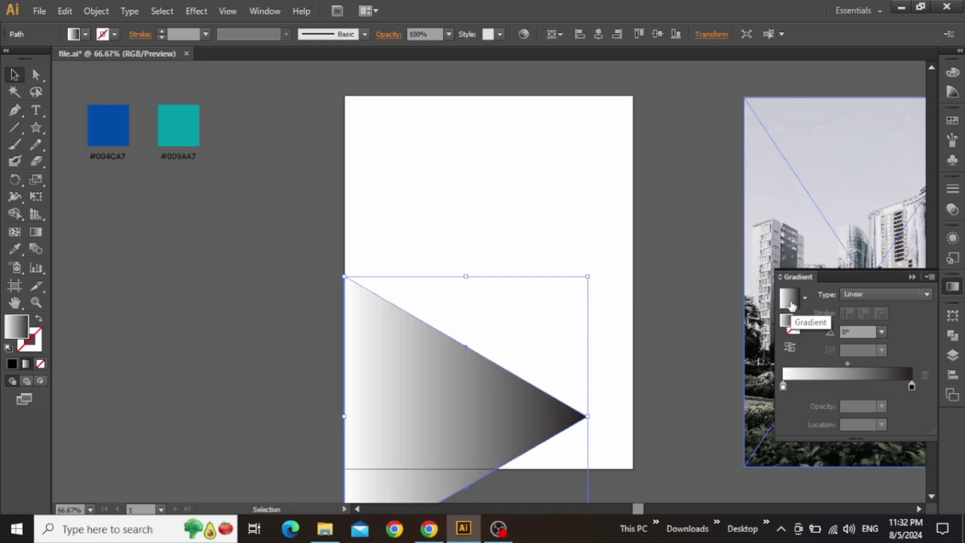
left_click(792, 346)
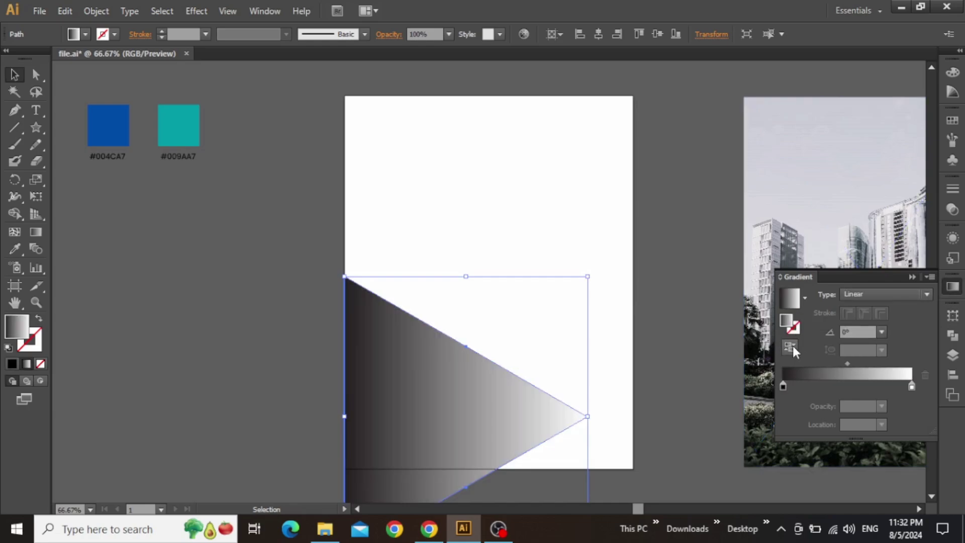
Step: Set the gradient stops in RGB mode to black and dark grey (K=80)
left_click(782, 386)
double_click(783, 386)
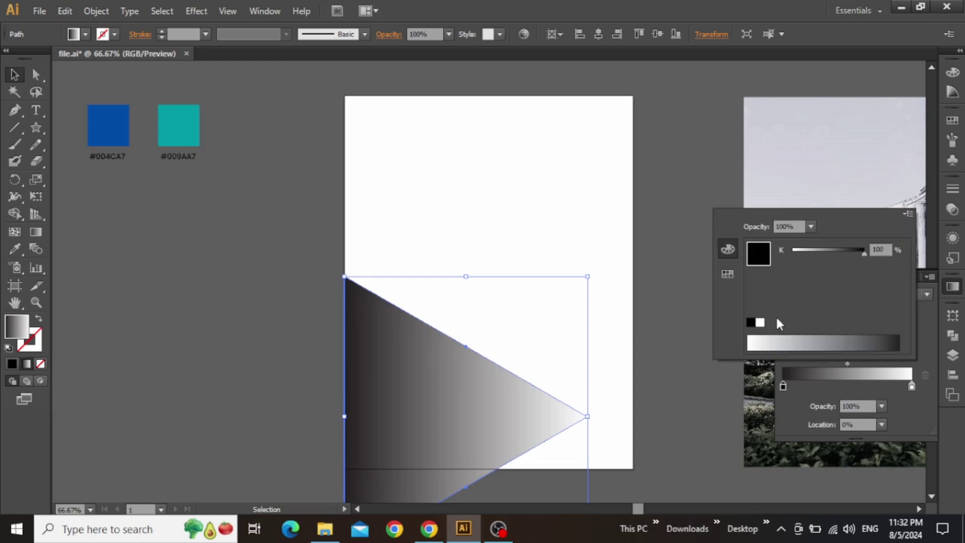
left_click(907, 214)
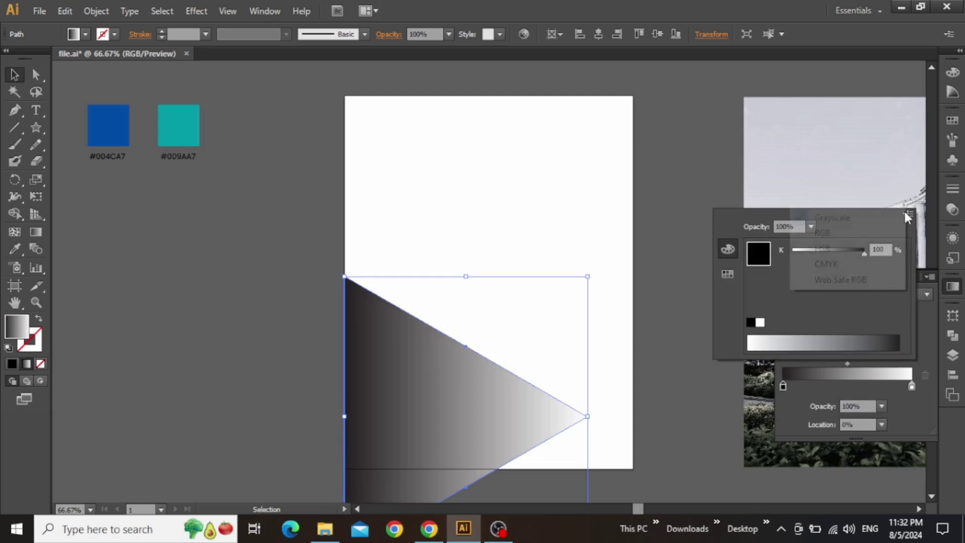
left_click(854, 232)
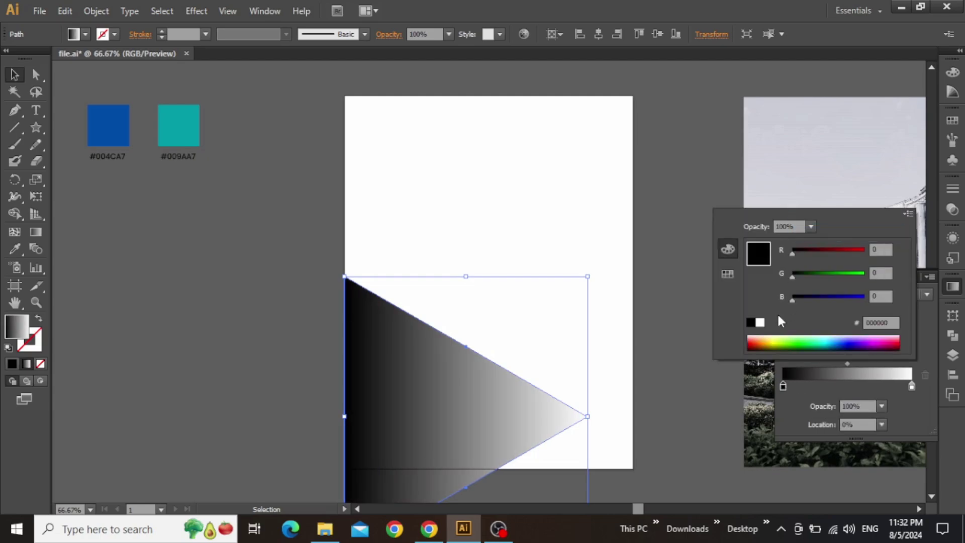
left_click(800, 420)
double_click(911, 385)
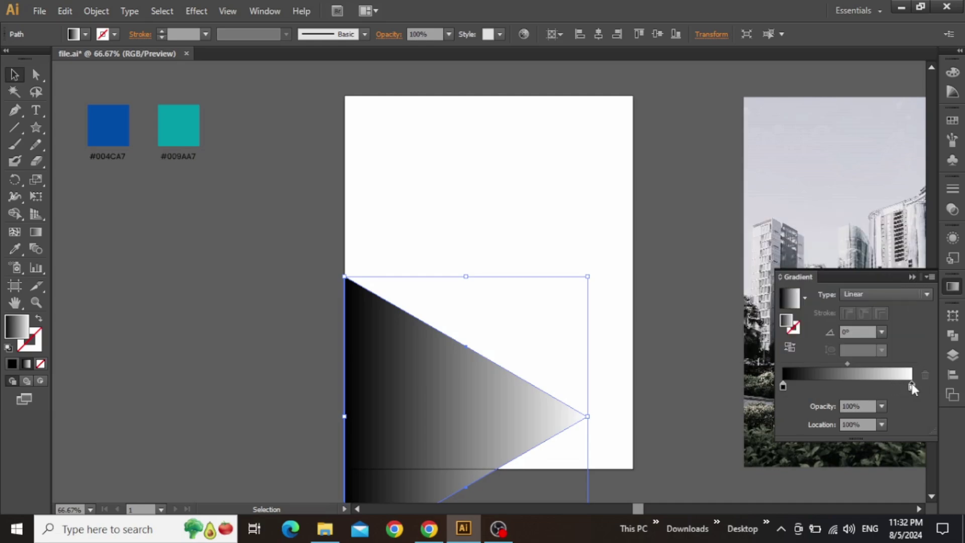
left_click(908, 213)
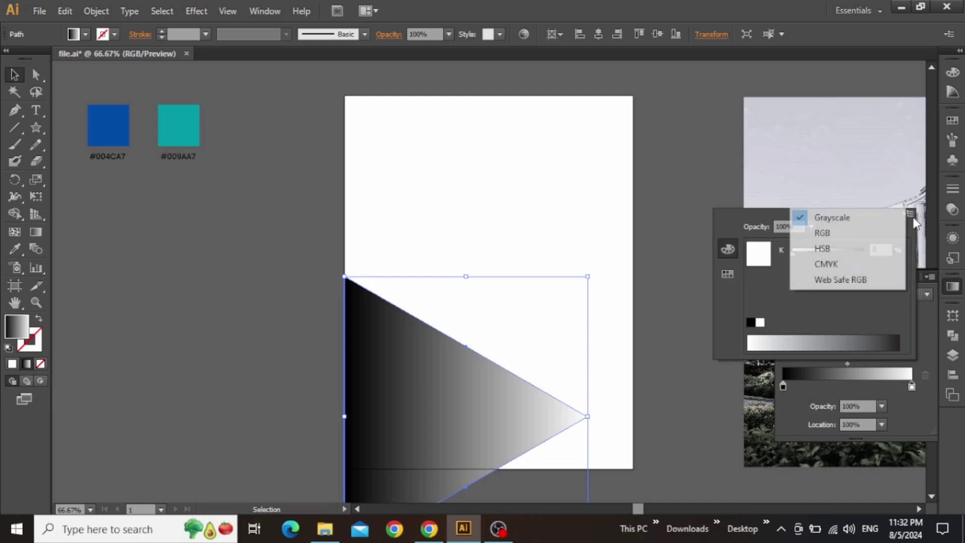
left_click(849, 231)
left_click(751, 322)
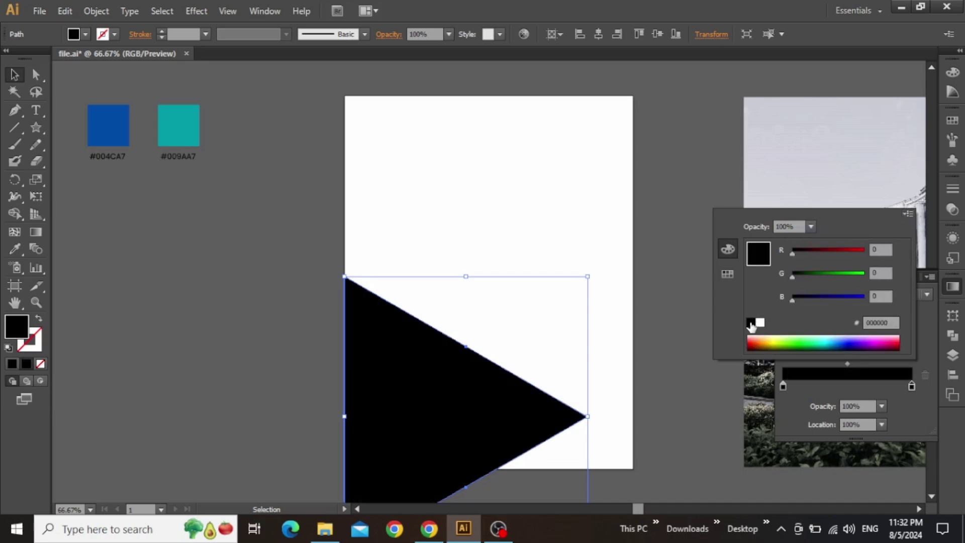
left_click(727, 274)
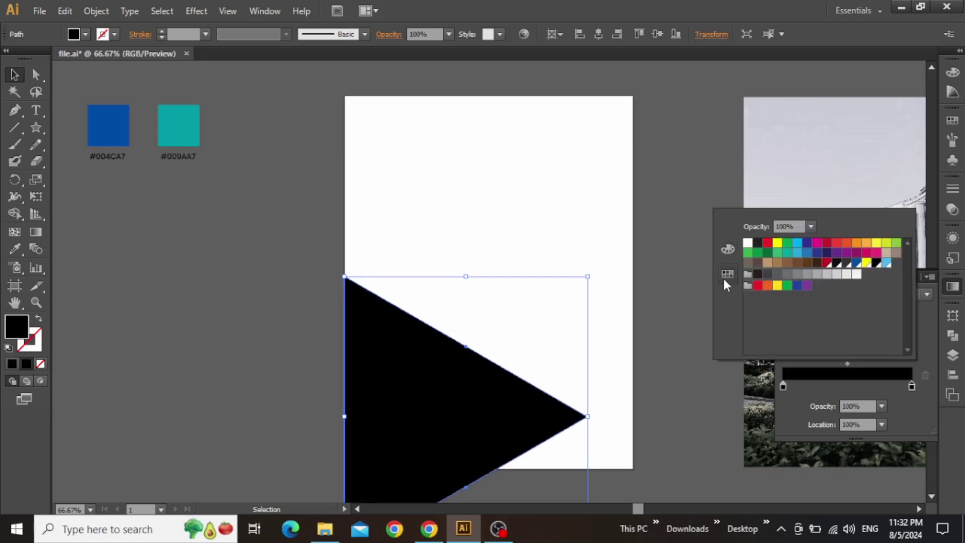
left_click(777, 274)
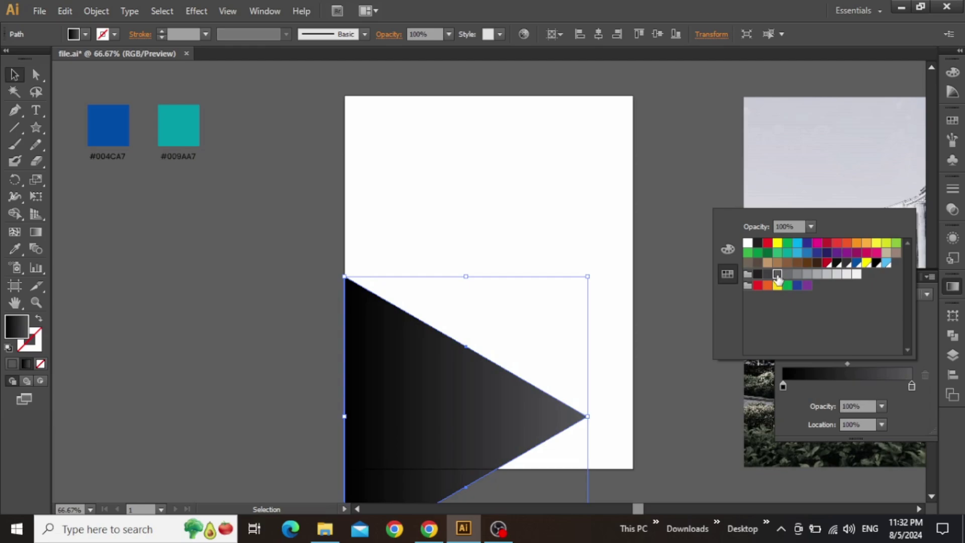
left_click(790, 406)
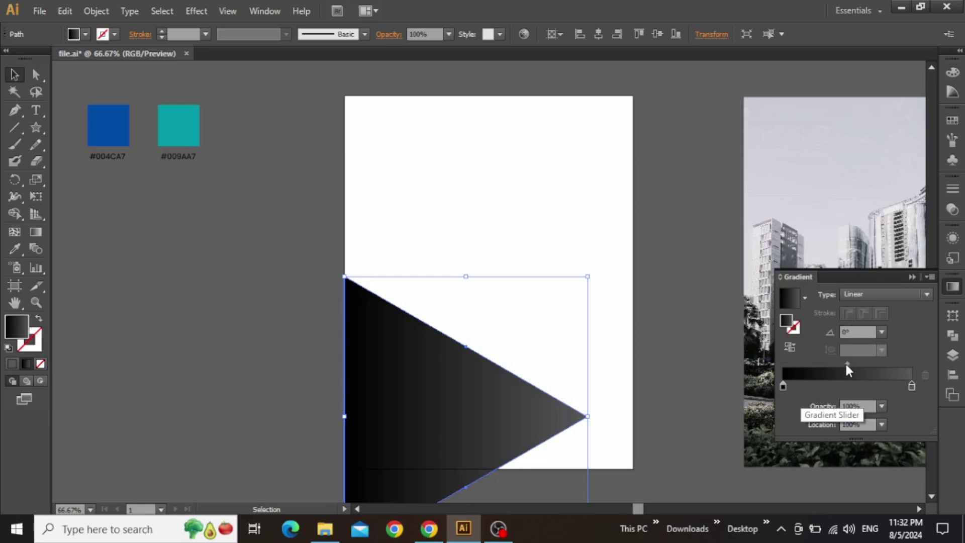
Step: Move the gradient midpoint to 60.75% and duplicate the triangle straight upward
left_click_drag(847, 365, 860, 365)
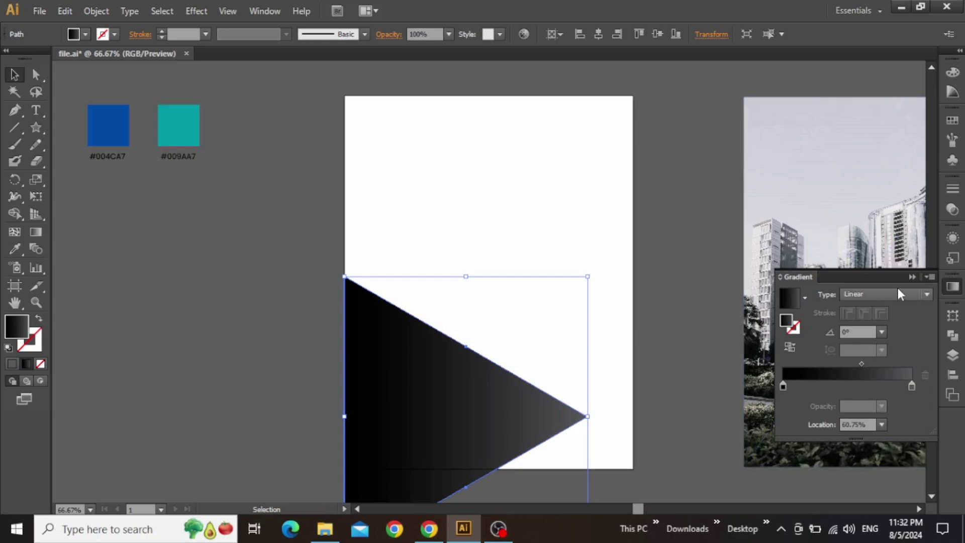
left_click(913, 276)
left_click(731, 283)
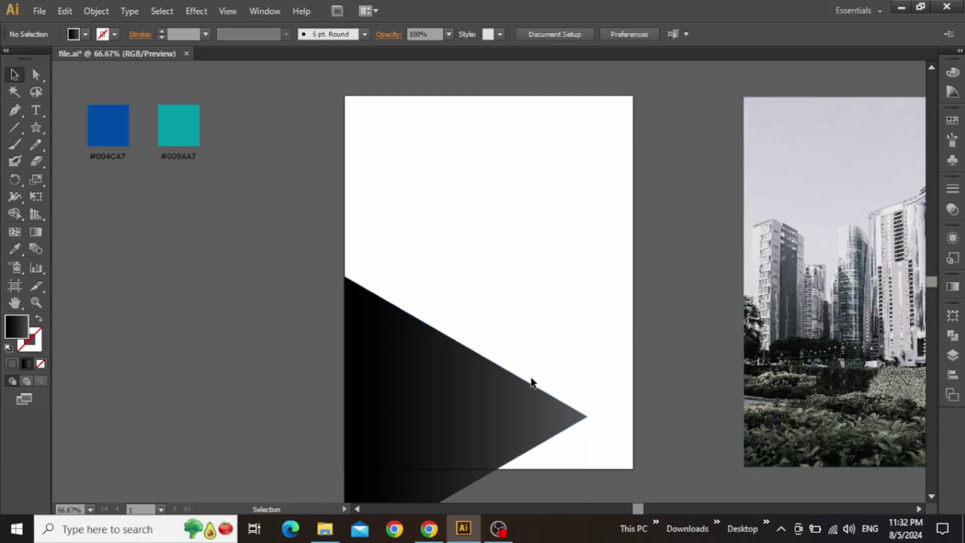
left_click(479, 394)
left_click_drag(465, 387, 464, 247)
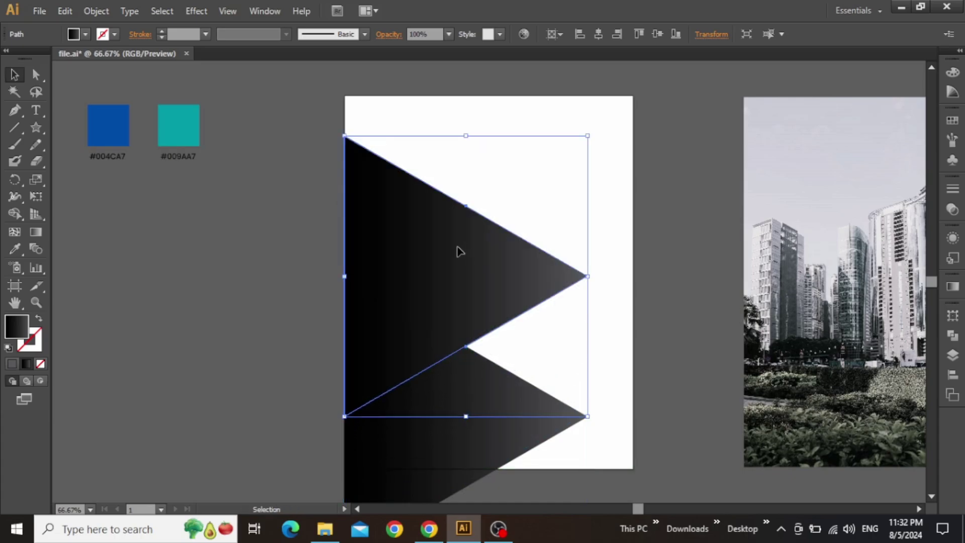
Step: Reflect the copied triangle vertically so it points left
right_click(458, 247)
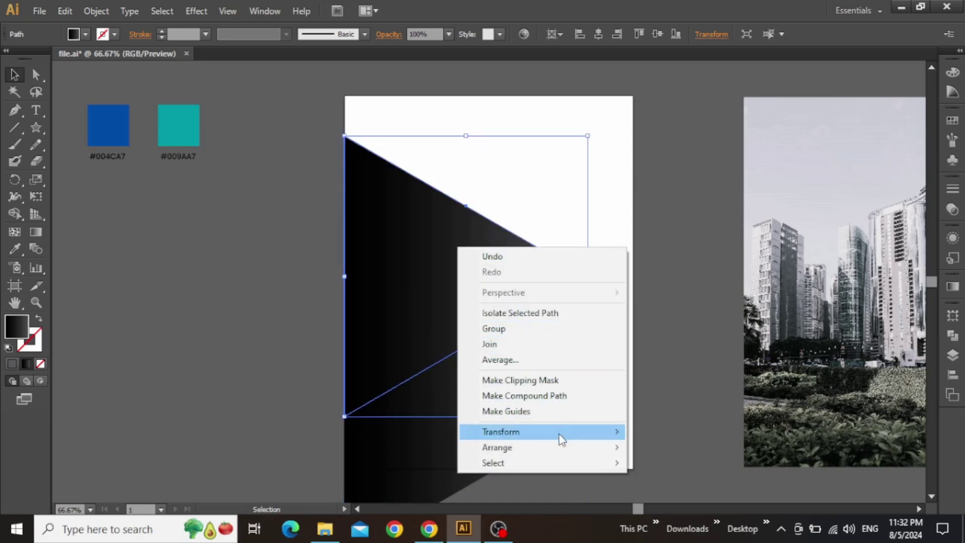
mouse_move(562, 436)
left_click(696, 362)
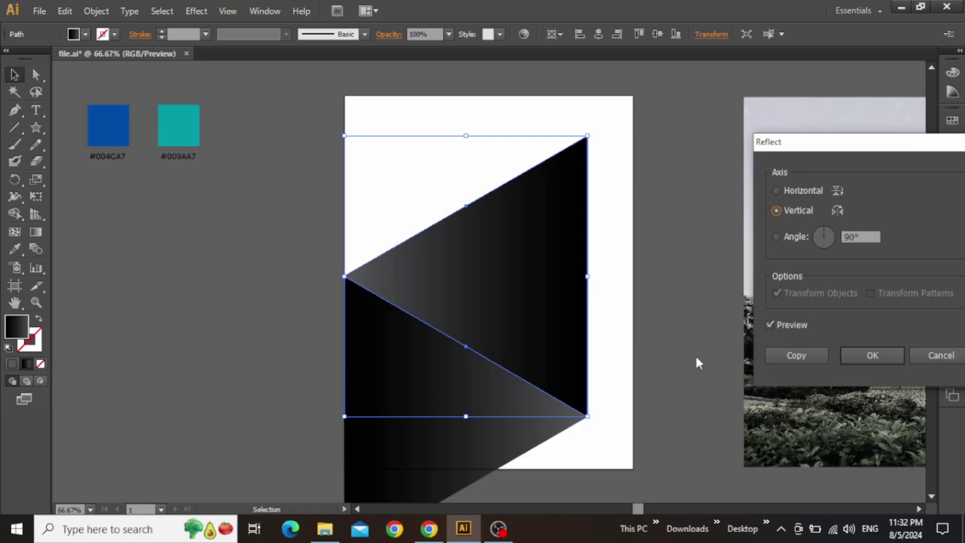
left_click(863, 361)
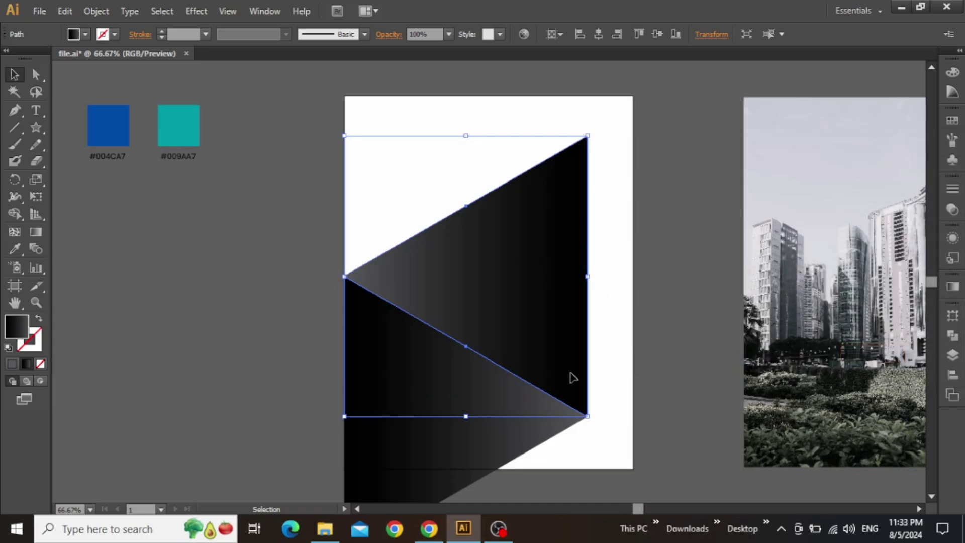
Step: Shrink the mirrored triangle and copy it straight upward near the artboard top
left_click_drag(550, 301, 537, 247)
scroll(581, 400, "up", 4)
scroll(524, 263, "down", 4, "alt")
left_click_drag(345, 135, 415, 215)
left_click_drag(534, 292, 550, 96)
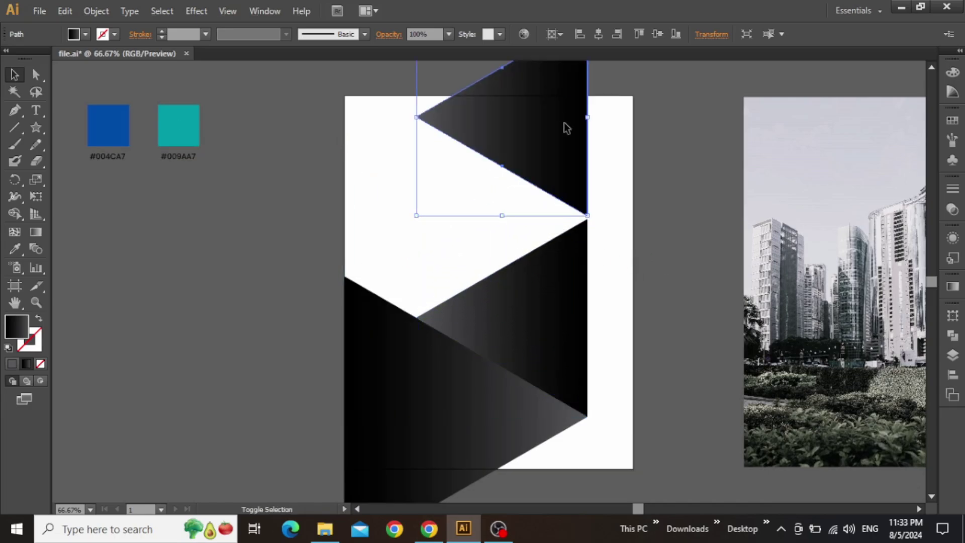
Step: Move the city photo over the middle triangle and clip it to that triangle
left_click(660, 208)
left_click(811, 215)
left_click_drag(845, 194, 442, 262)
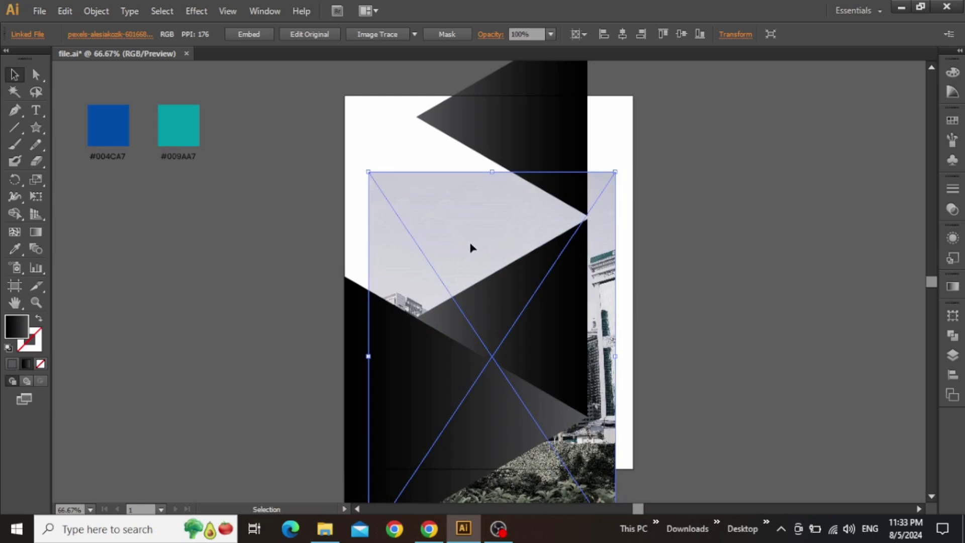
left_click(513, 288, "shift")
right_click(514, 289)
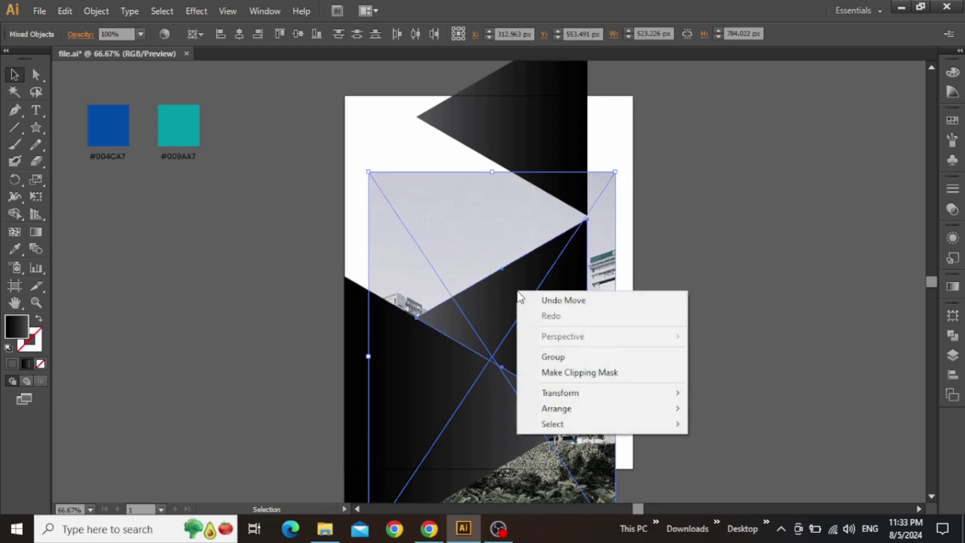
left_click(588, 380)
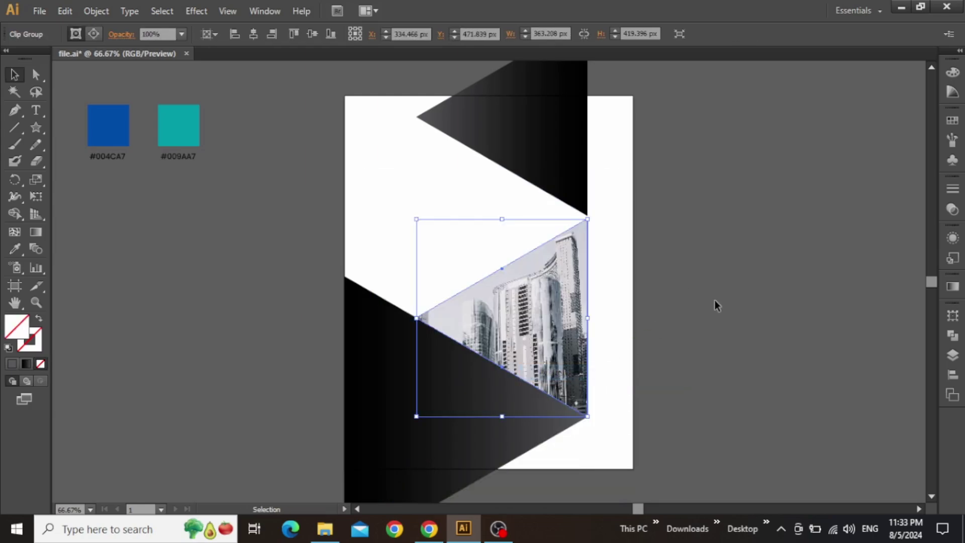
Step: Nudge the linked photo down inside its clip group and move the top triangle down
left_click(952, 355)
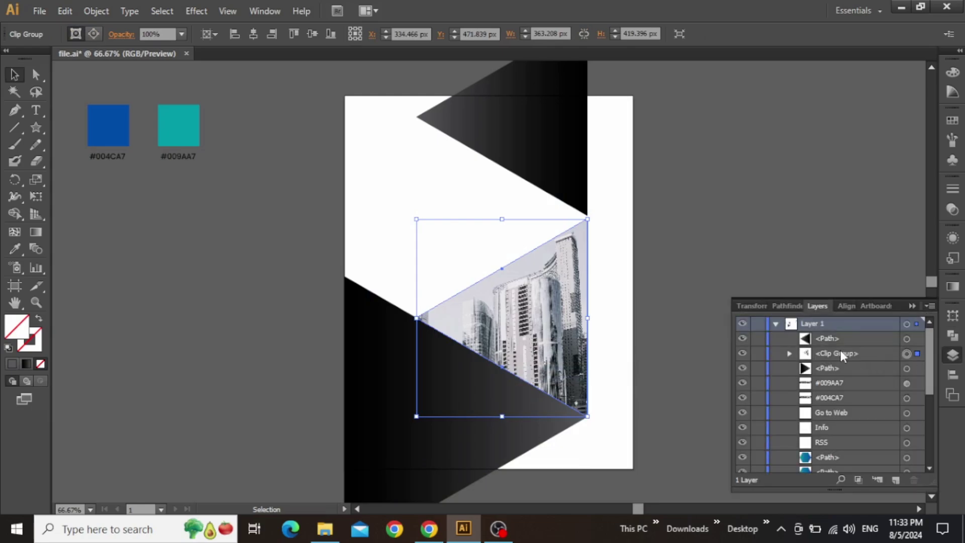
left_click(789, 352)
left_click(906, 383)
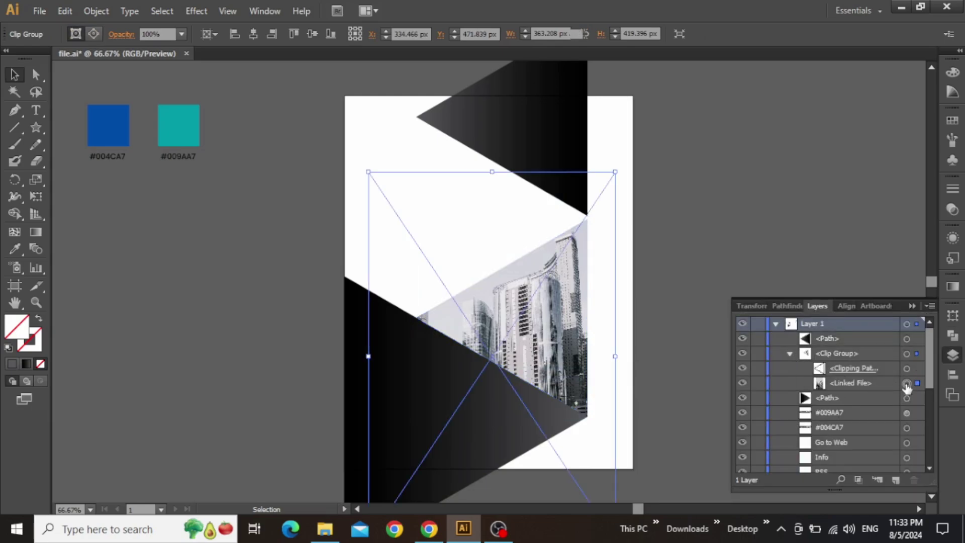
key("shift+Down")
key("shift+Down")
left_click(912, 305)
left_click(755, 257)
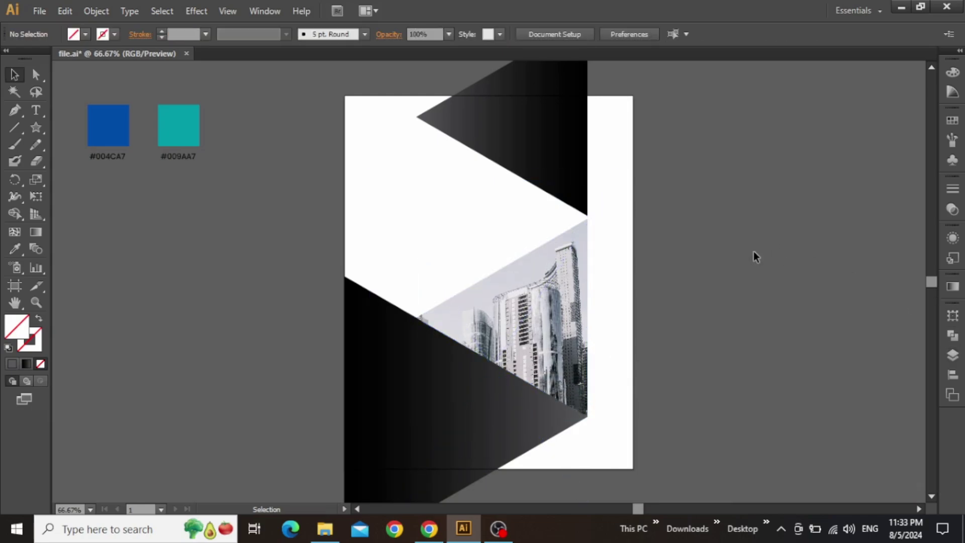
left_click_drag(548, 119, 508, 249)
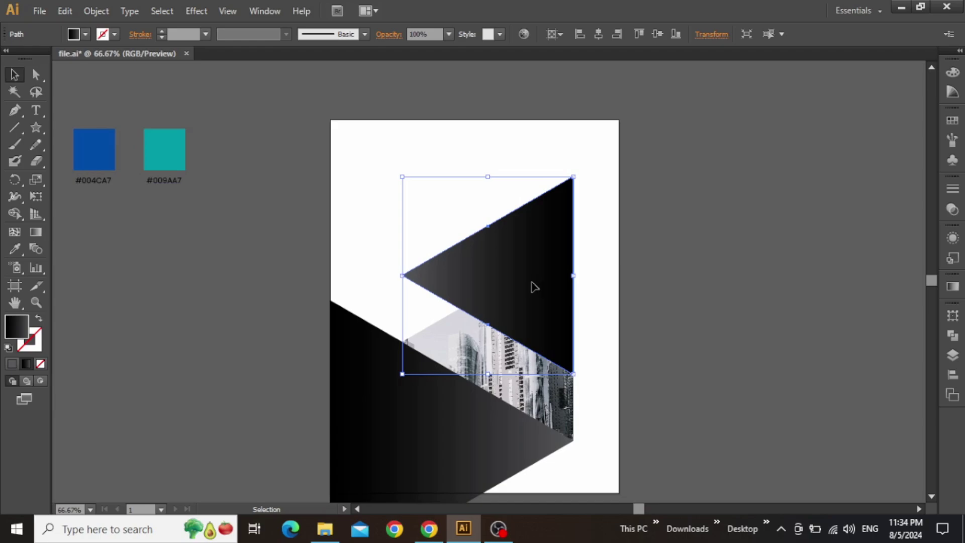
Step: Copy the 004CA7 hex code and set the triangle's left gradient stop to #004CA7 blue
left_click(951, 291)
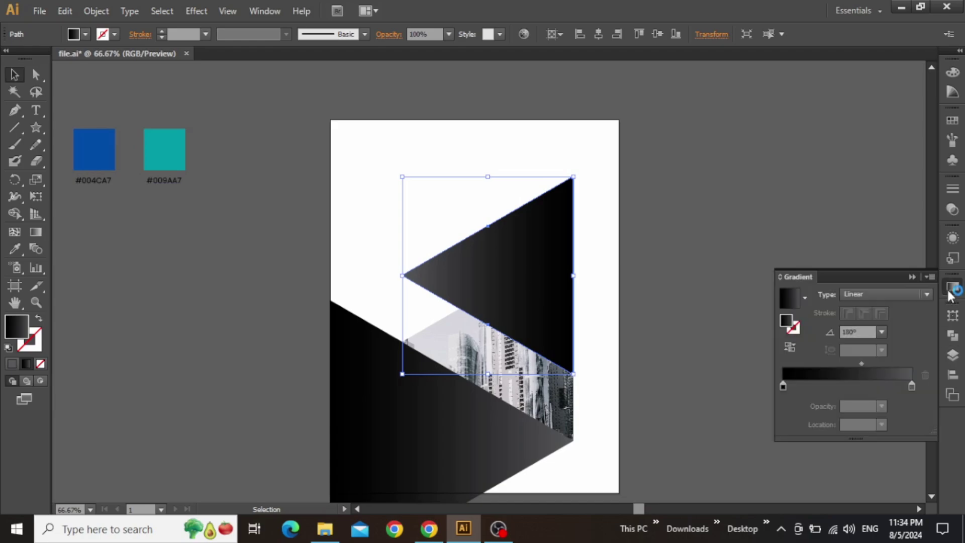
left_click(83, 180)
scroll(76, 175, "up", 4)
key("t")
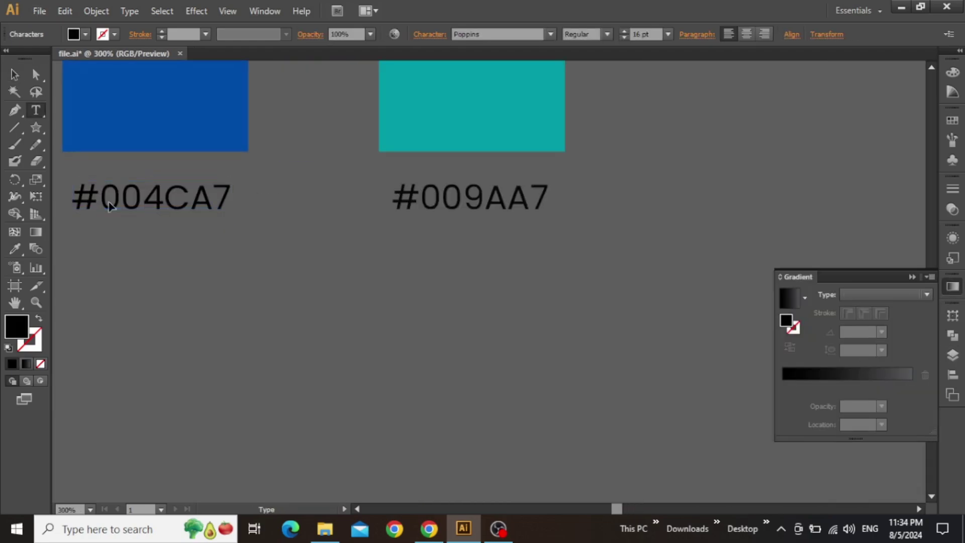
left_click_drag(100, 201, 232, 209)
key("Escape")
left_click(282, 231)
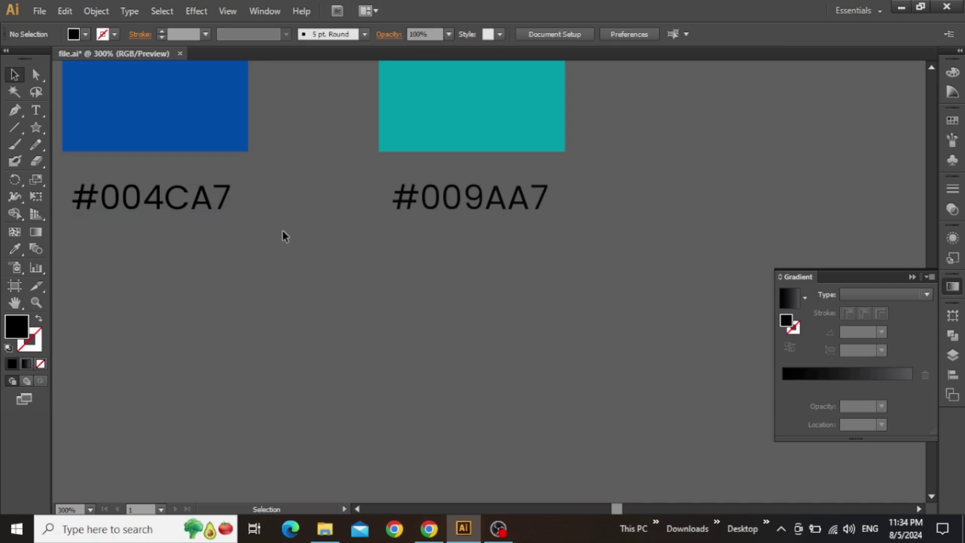
key("ctrl+0")
left_click(545, 261)
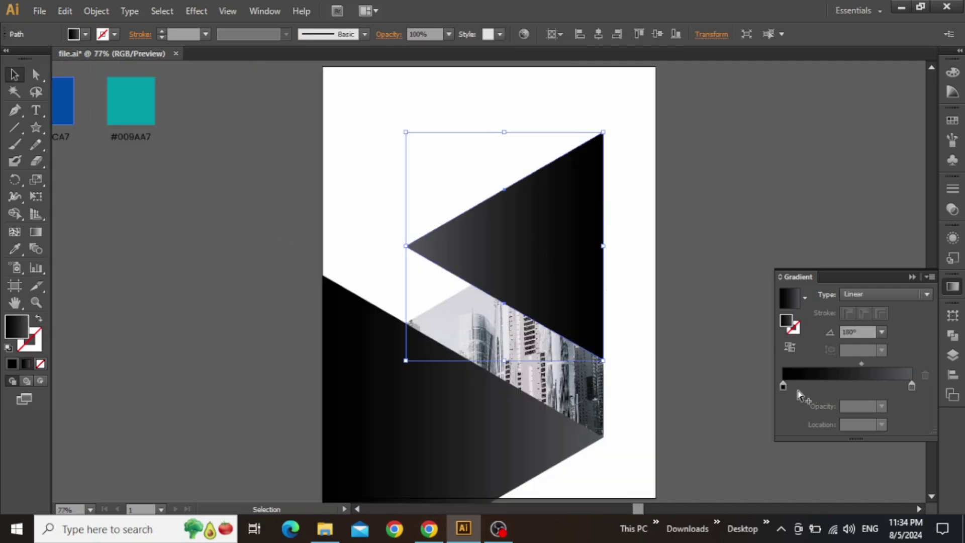
double_click(782, 385)
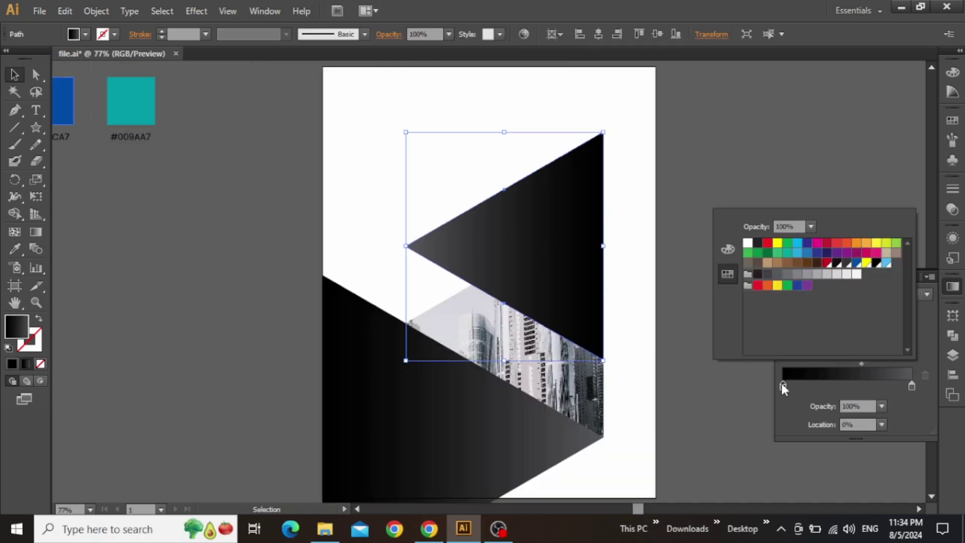
left_click(727, 249)
left_click(884, 322)
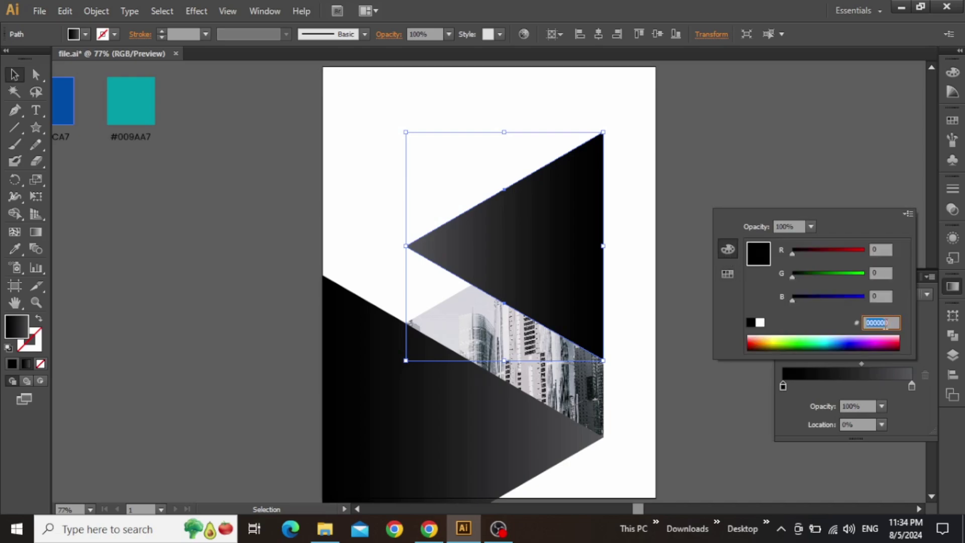
key("ctrl+v")
key("Return")
Step: Copy the 009AA7 hex code and set the right gradient stop to #009AA7 teal
left_click(712, 246)
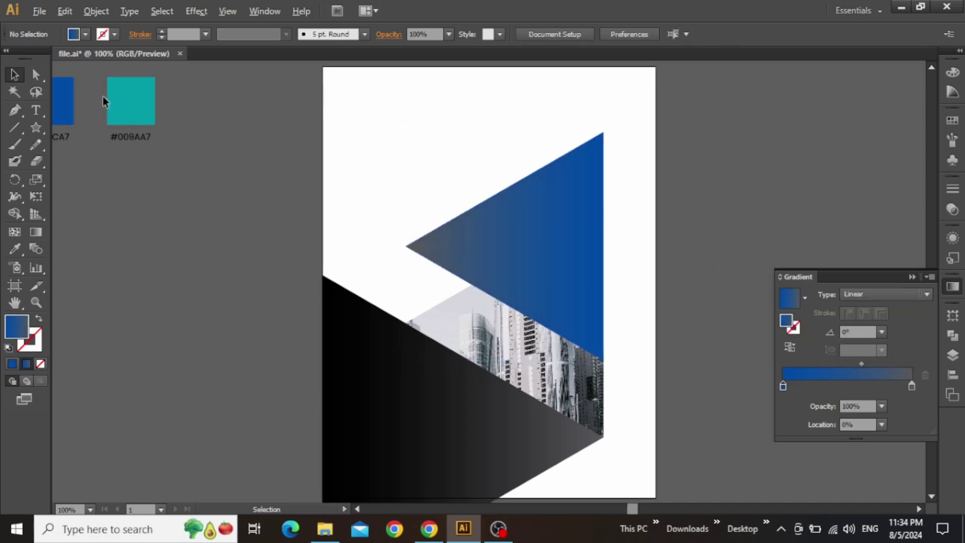
scroll(103, 102, "up", 2)
left_click_drag(100, 109, 257, 230)
left_click(297, 284)
scroll(290, 256, "up", 2)
double_click(290, 316)
left_click_drag(291, 315, 488, 297)
key("Escape")
key("ctrl+0")
left_click(548, 247)
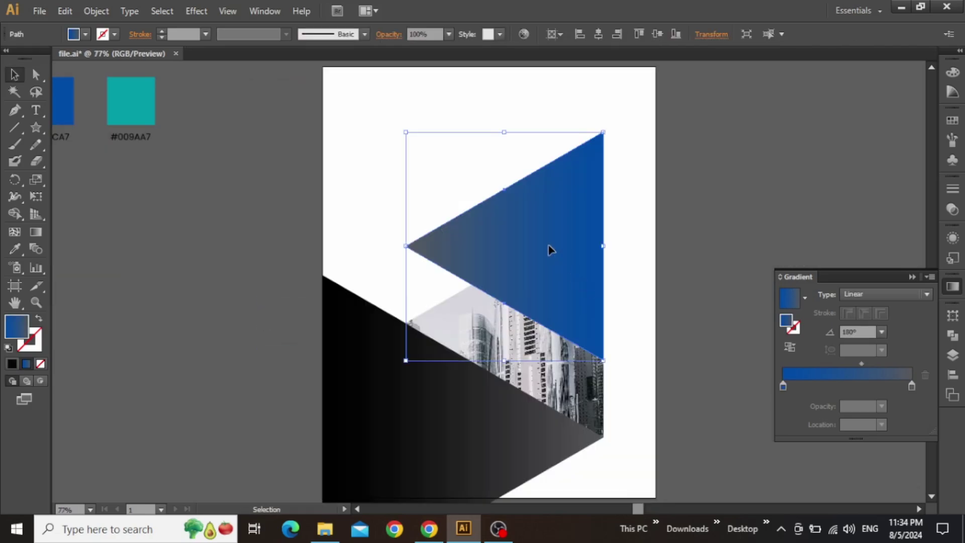
double_click(911, 386)
double_click(884, 322)
key("ctrl+v")
key("Return")
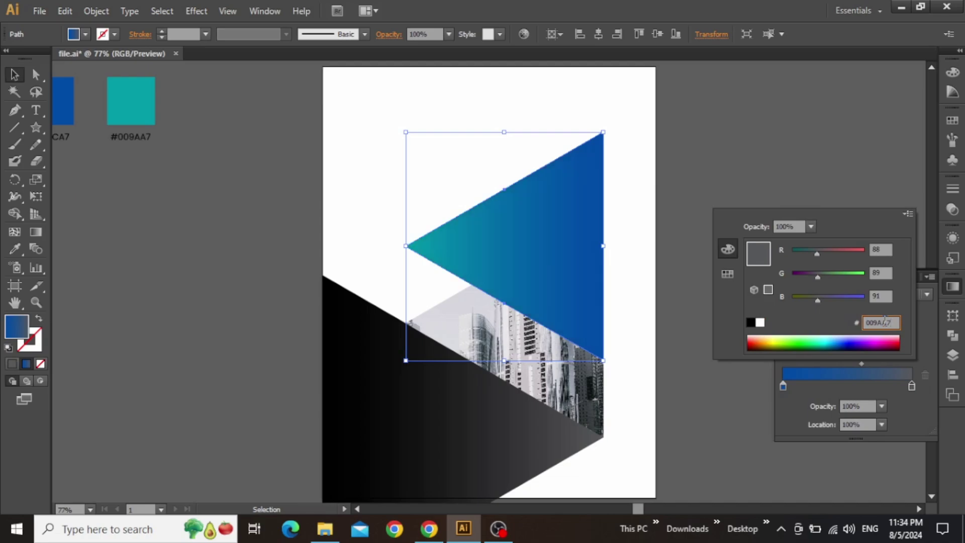
left_click(716, 232)
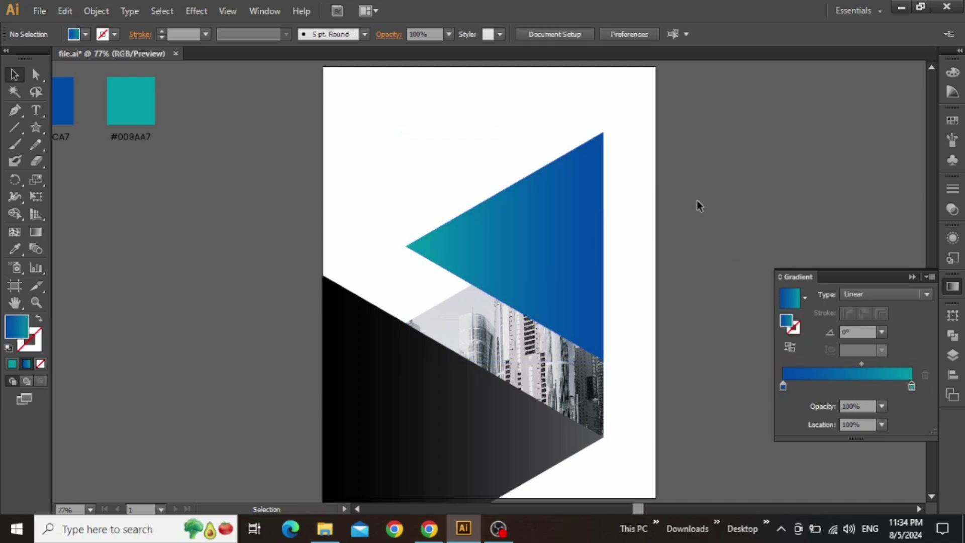
left_click(559, 219)
Step: Shrink the gradient triangle to about 197 × 227 px and place a copy up and right
left_click_drag(405, 132, 470, 207)
left_click_drag(469, 361, 499, 326)
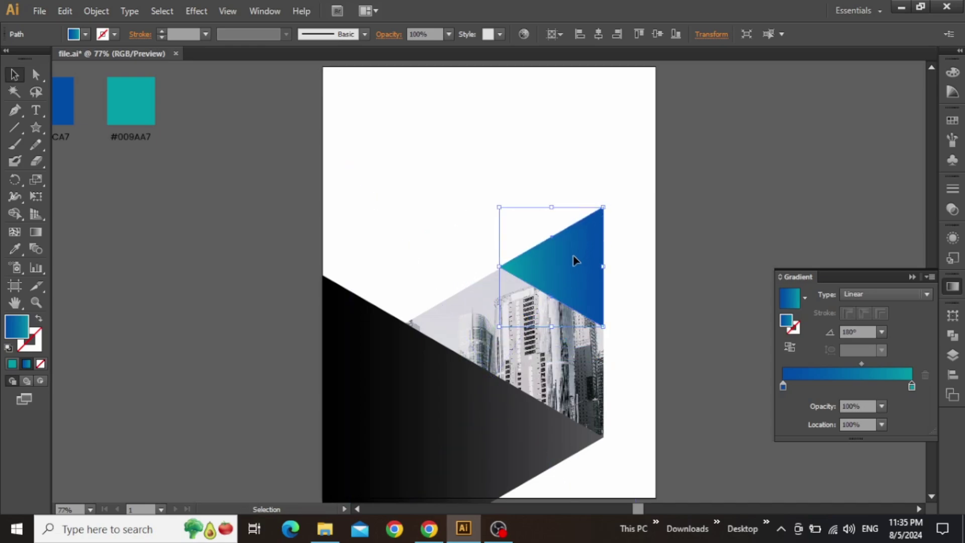
left_click_drag(576, 262, 695, 178)
left_click(564, 274)
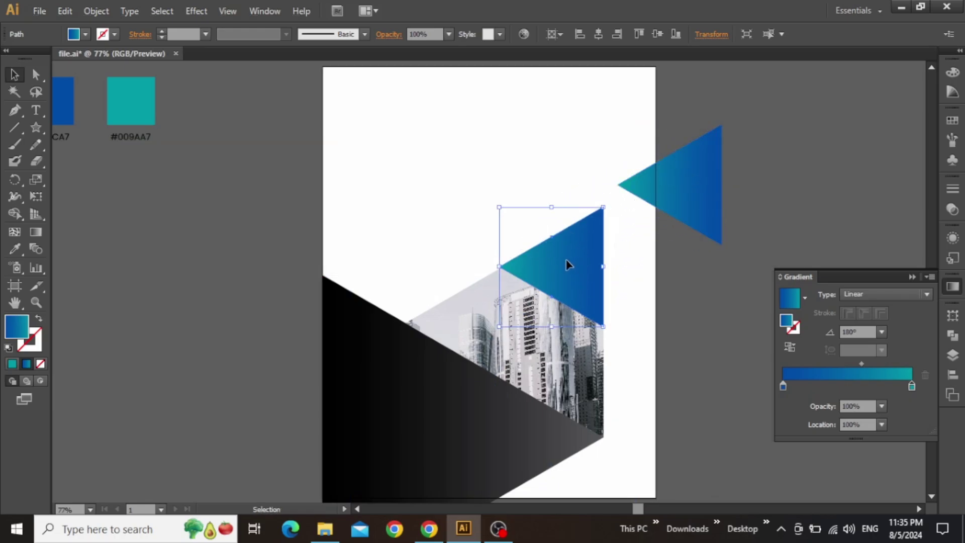
left_click(265, 11)
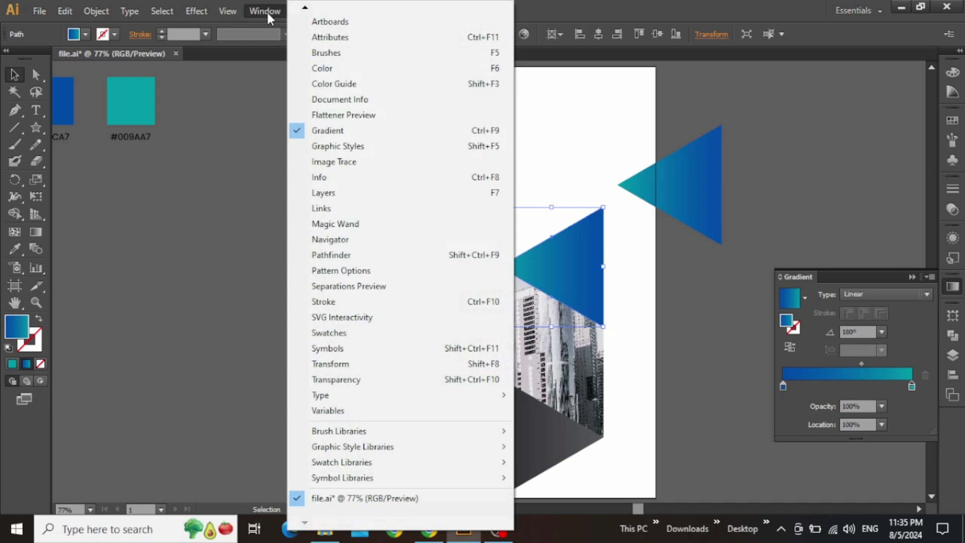
left_click(392, 380)
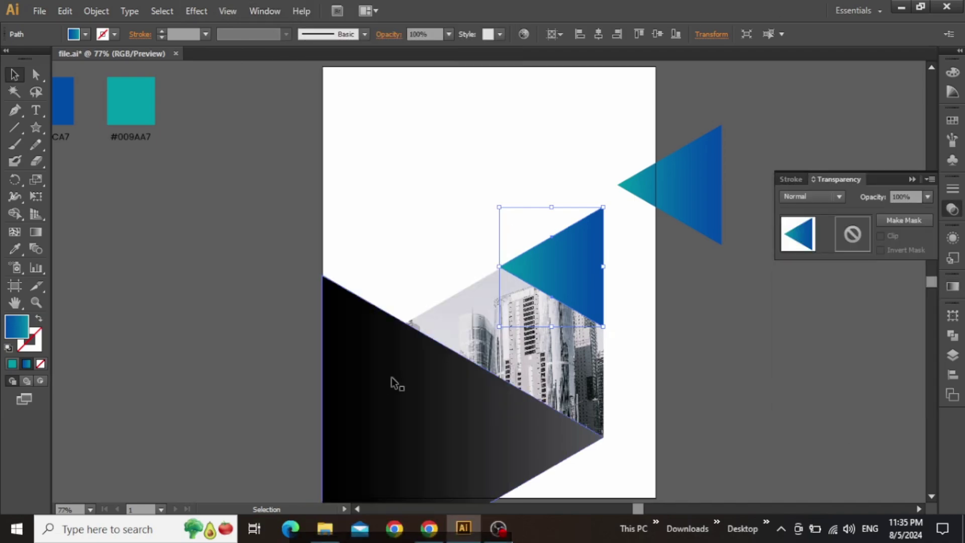
Step: Set the smaller gradient triangle's blend mode to Multiply
left_click(812, 198)
left_click(816, 246)
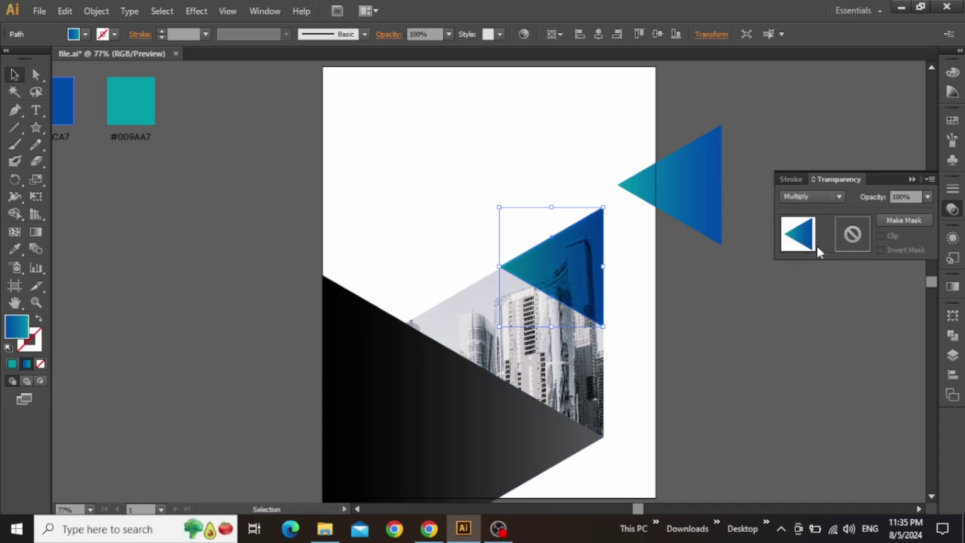
key("ctrl+shift+a")
left_click(914, 180)
Step: Move the copied teal triangle so its tip meets the first triangle's top corner
left_click_drag(798, 216, 742, 239)
left_click_drag(637, 200, 553, 221)
scroll(555, 223, "up", 6)
left_click_drag(587, 285, 587, 241)
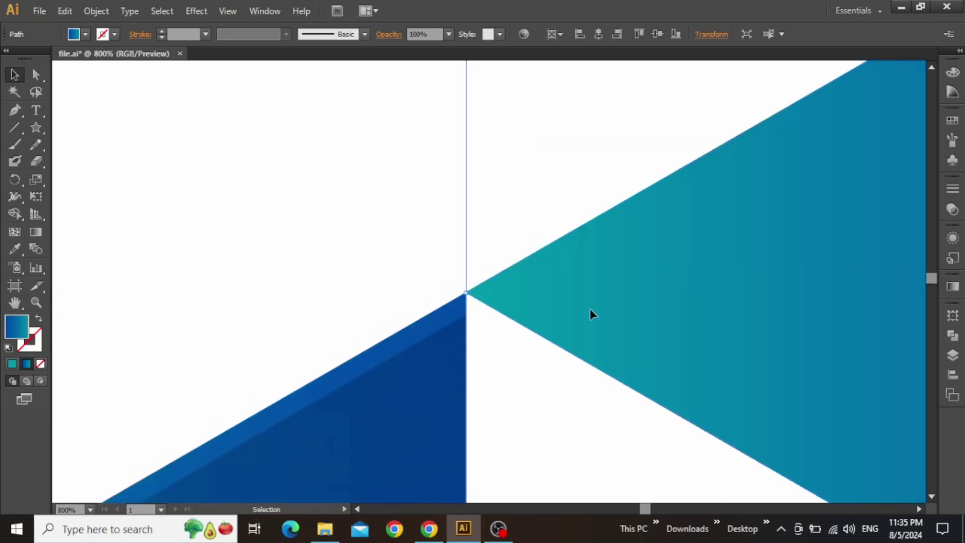
scroll(589, 326, "down", 5)
Step: Nudge the blue Multiply triangle slightly down to align it with the other triangles
left_click(603, 382)
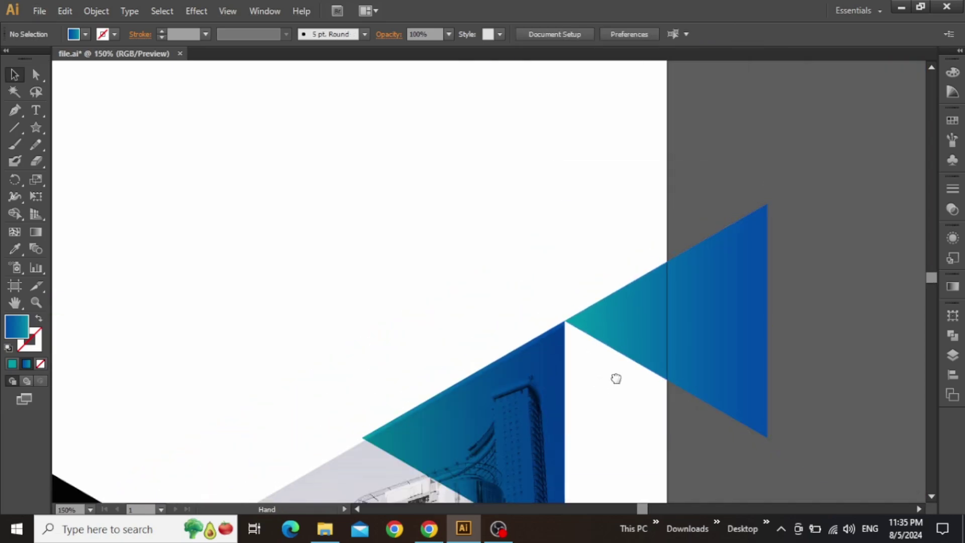
left_click_drag(613, 384, 613, 216)
scroll(539, 211, "up", 3)
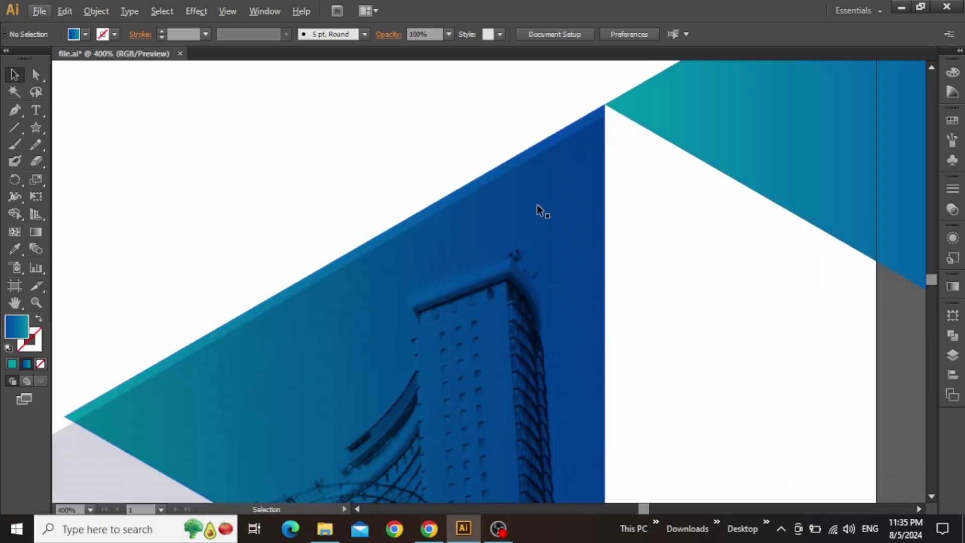
left_click(533, 200)
left_click_drag(532, 196, 531, 215)
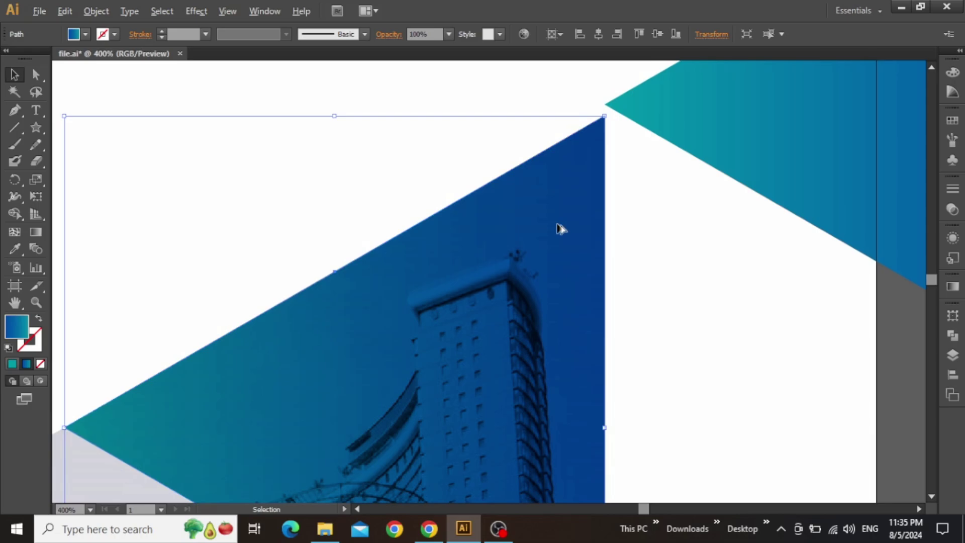
Step: Shrink the right-hand triangle to about 102 px wide, then copy it upward and enlarge the copy
scroll(561, 229, "down", 3)
left_click(586, 249)
left_click_drag(587, 249, 554, 263)
left_click(582, 232)
left_click_drag(622, 217, 595, 218)
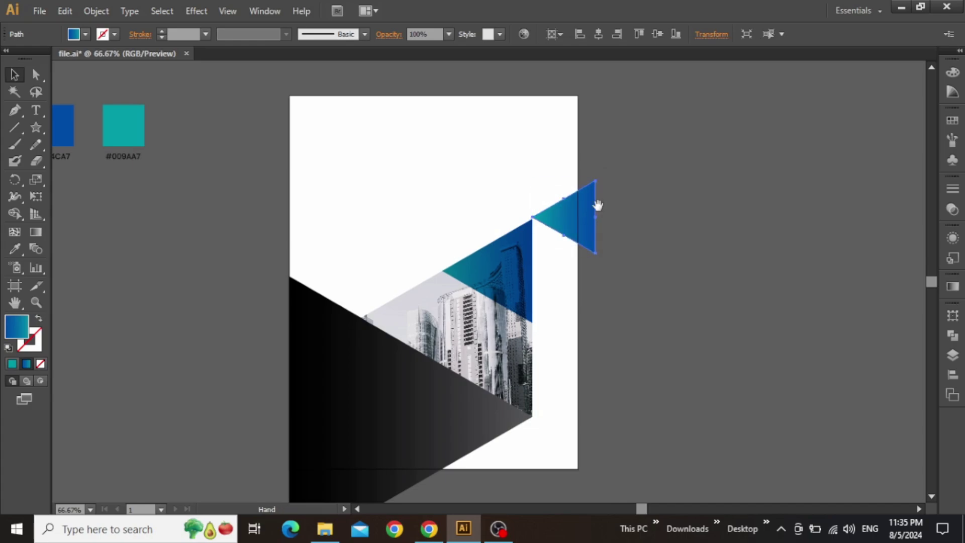
scroll(597, 226, "up", 2)
left_click_drag(594, 264, 576, 197)
left_click_drag(532, 167, 382, 75)
Step: Nudge the lower triangle down, then move the upper triangle lower and enlarge it from its corner
scroll(555, 290, "up", 4)
left_click(517, 273)
left_click_drag(513, 250, 512, 260)
scroll(517, 265, "down", 2)
scroll(519, 266, "down", 2)
scroll(658, 296, "up", 2)
left_click_drag(561, 206, 557, 228)
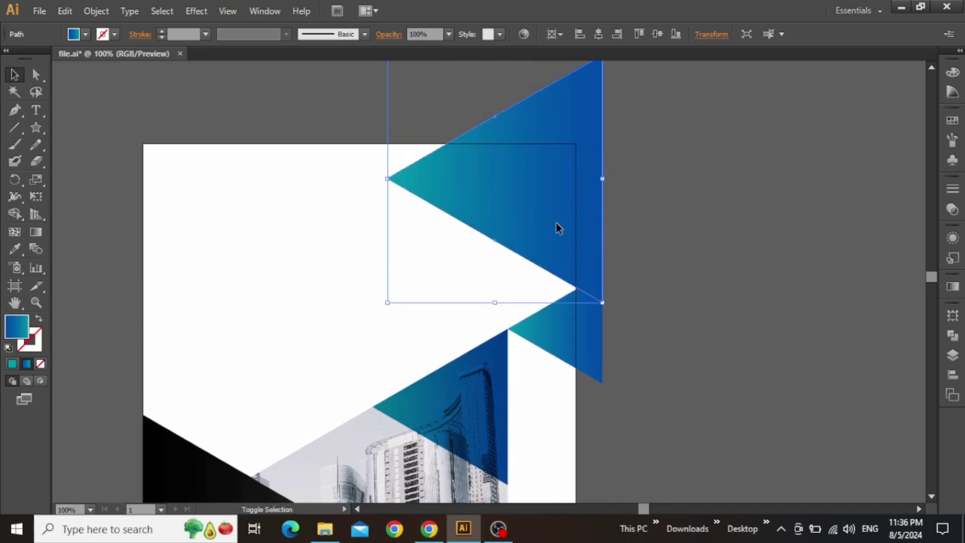
key("space")
left_click_drag(451, 184, 466, 288)
left_click_drag(406, 158, 394, 147)
Step: Deselect the triangles and fit the whole page in view, zoomed out slightly
key("space")
left_click_drag(679, 319, 679, 286)
left_click(680, 286)
key("ctrl+0")
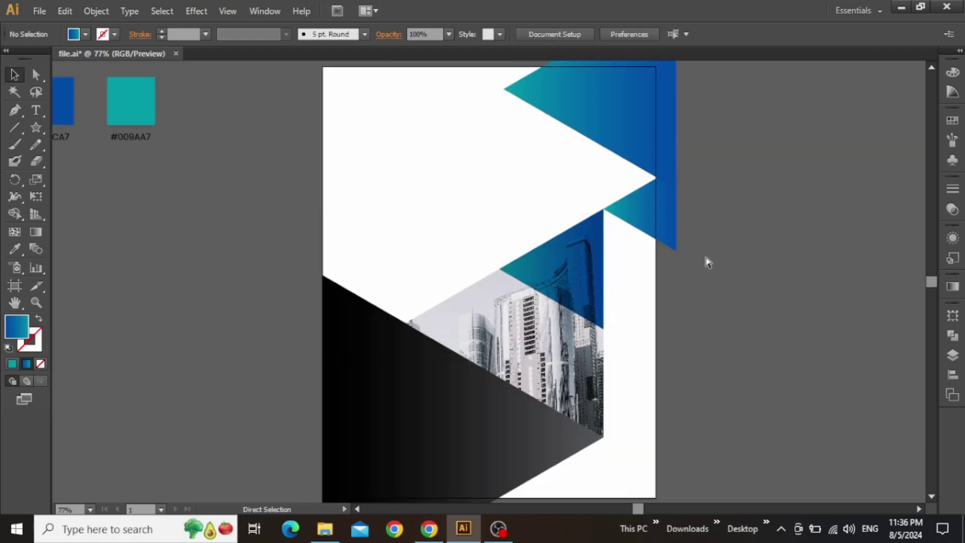
key("ctrl+minus")
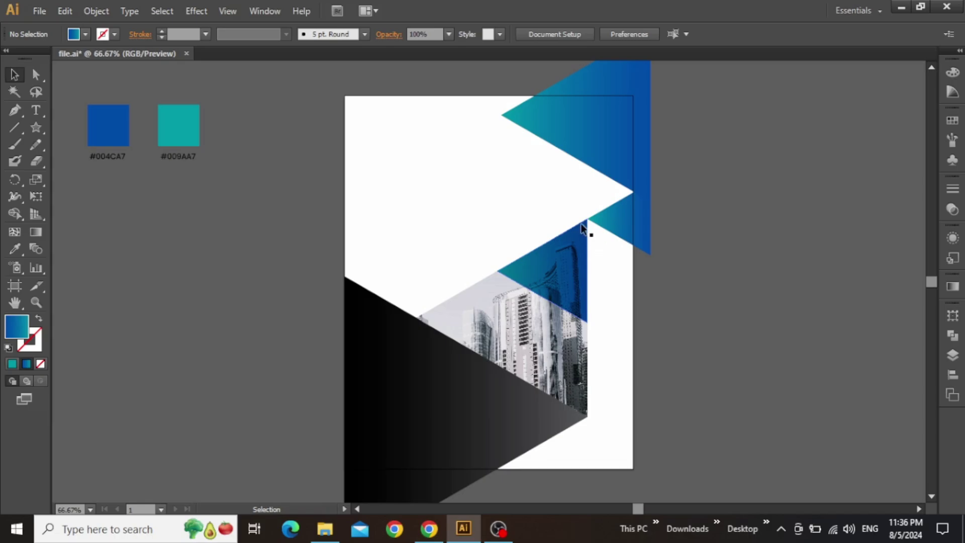
left_click(13, 128)
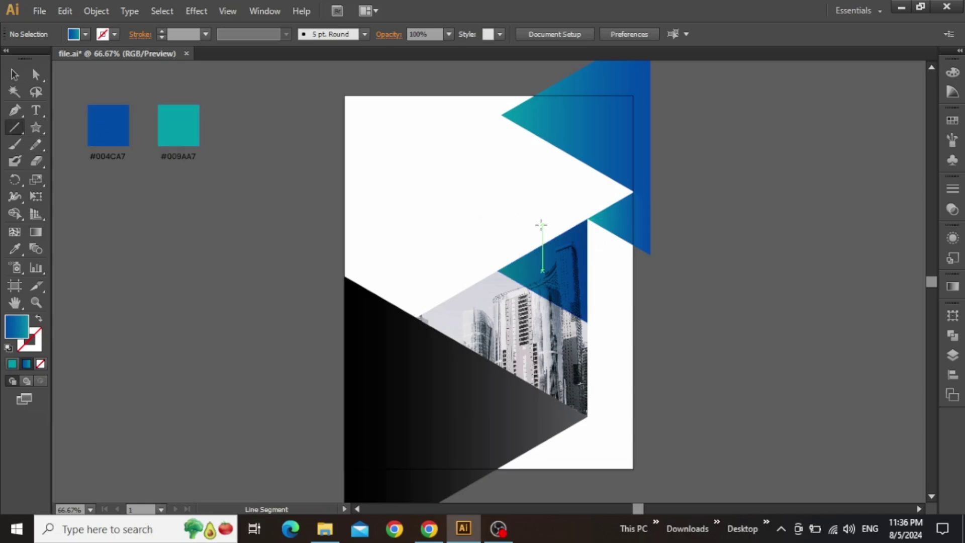
Step: Draw a diagonal line to the triangle's lower-right tip with a mid-grey 656666 stroke
scroll(601, 213, "up", 5)
scroll(312, 137, "down", 2)
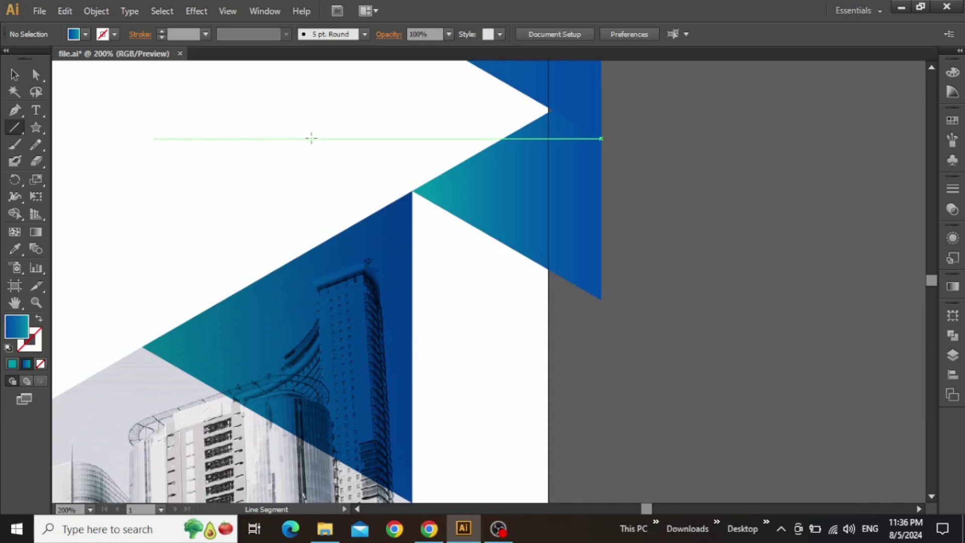
left_click_drag(216, 81, 675, 351)
key("v")
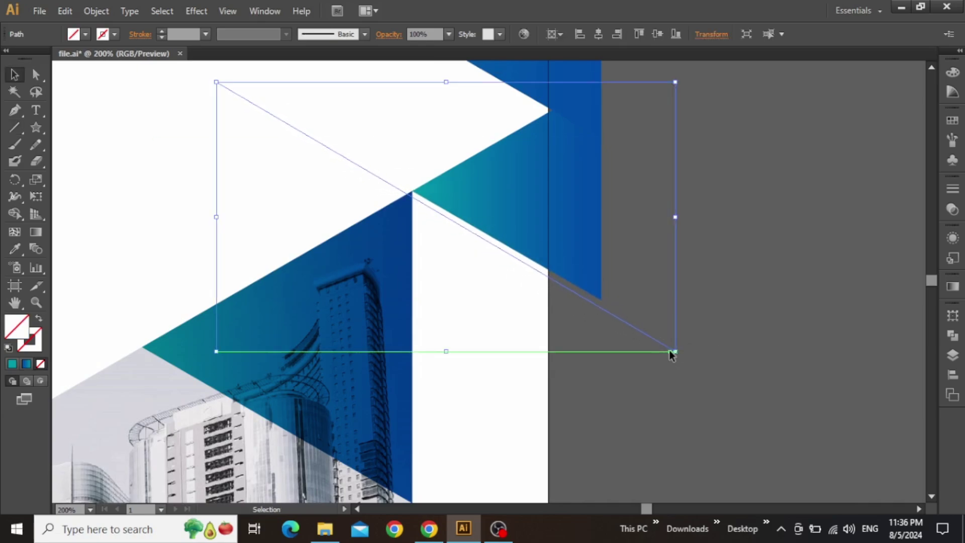
double_click(41, 343)
left_click_drag(602, 298, 592, 235)
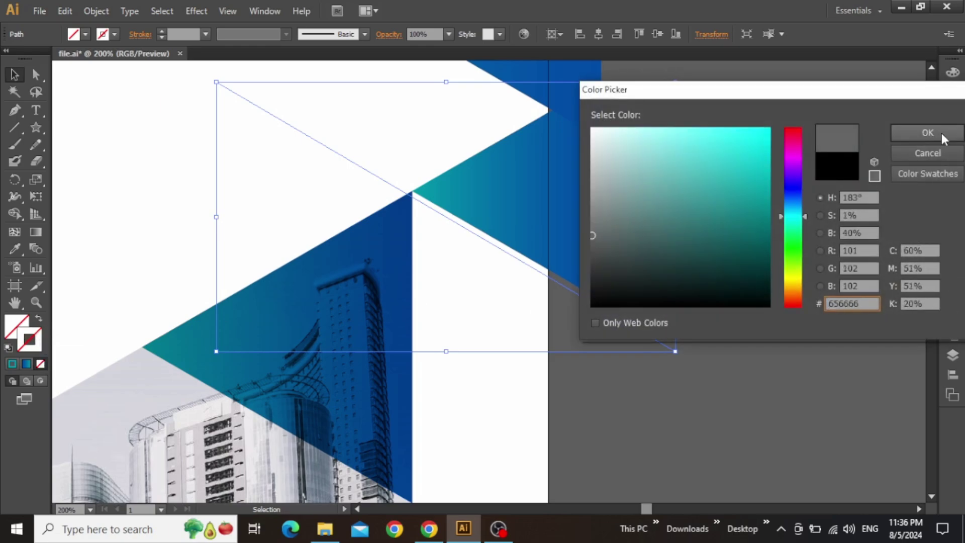
left_click(947, 132)
Step: Position the diagonal line near the triangles, nudging it slightly left
key("ctrl+0")
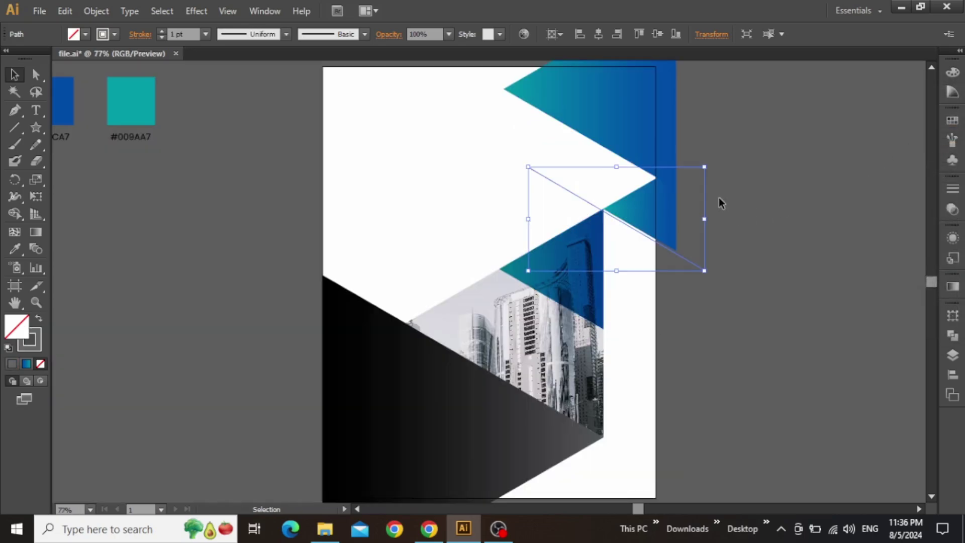
left_click_drag(732, 195, 741, 217)
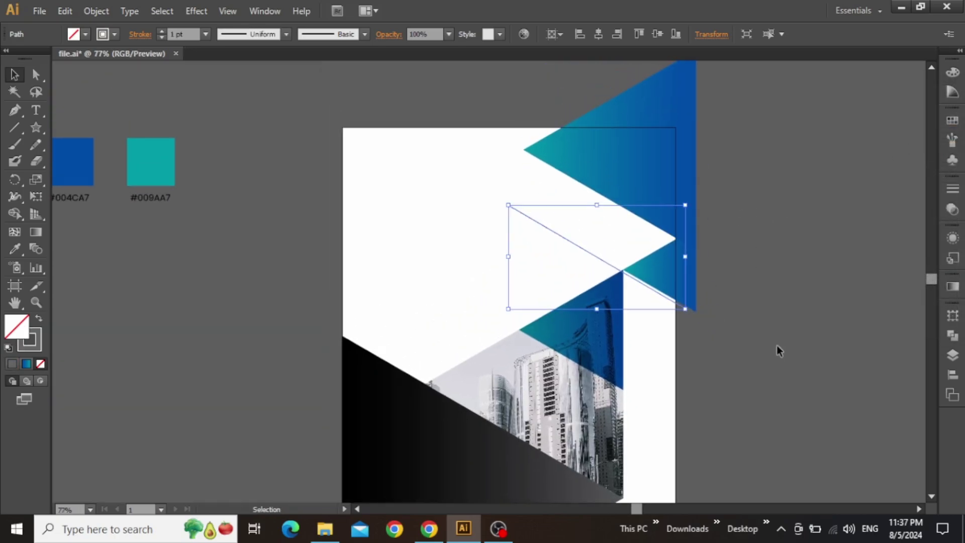
key("Left")
key("Left")
key("Left")
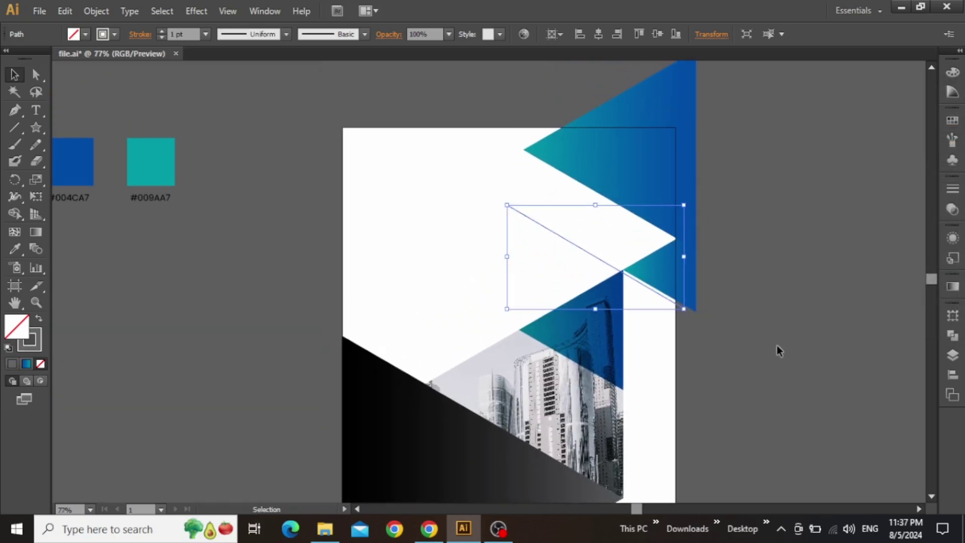
Step: Set the thin diagonal line's opacity to 60%
left_click(780, 330)
left_click_drag(740, 293, 695, 205)
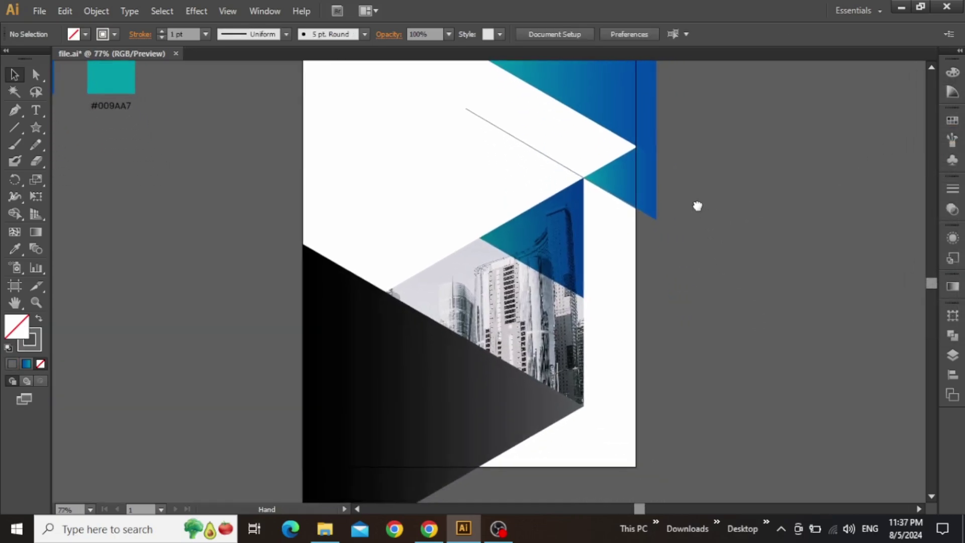
left_click(521, 140)
double_click(425, 35)
type("60")
key("Return")
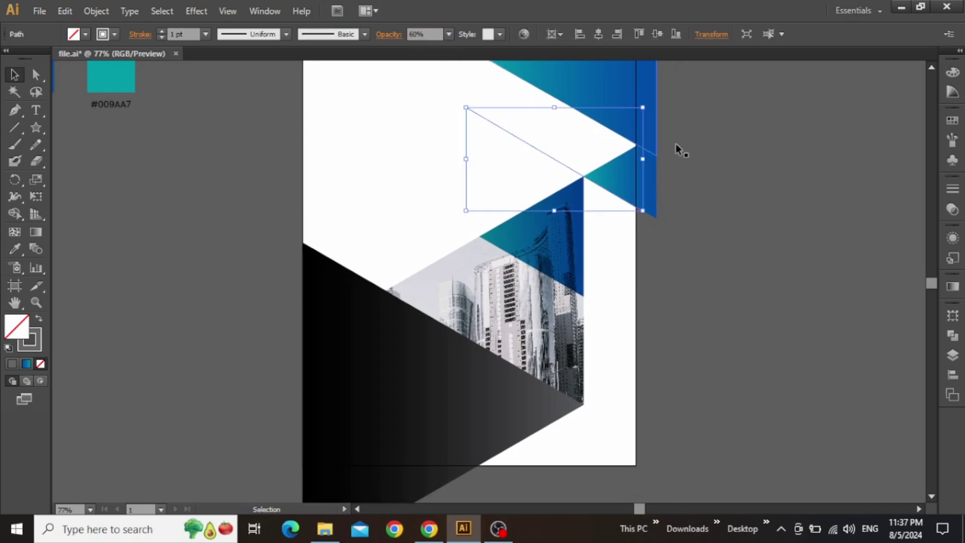
left_click(787, 197)
Step: Copy the line directly below, repeat the copies with Ctrl+D, and group all hatch lines
scroll(779, 172, "left", 1)
scroll(779, 172, "up", 1)
left_click(547, 156)
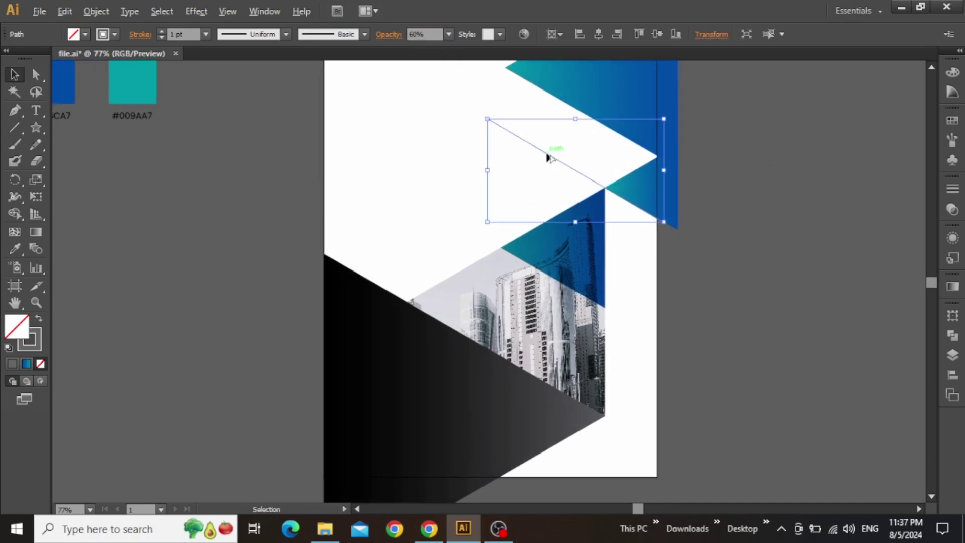
left_click_drag(547, 153, 546, 159)
key("a")
key("ctrl+d")
key("ctrl+d")
key("ctrl+d")
key("ctrl+d")
key("ctrl+d")
key("ctrl+d")
key("ctrl+d")
key("ctrl+d")
key("ctrl+d")
key("ctrl+d")
key("ctrl+d")
key("ctrl+d")
key("ctrl+d")
key("ctrl+d")
key("ctrl+d")
key("ctrl+d")
key("ctrl+d")
key("ctrl+d")
key("ctrl+d")
key("ctrl+d")
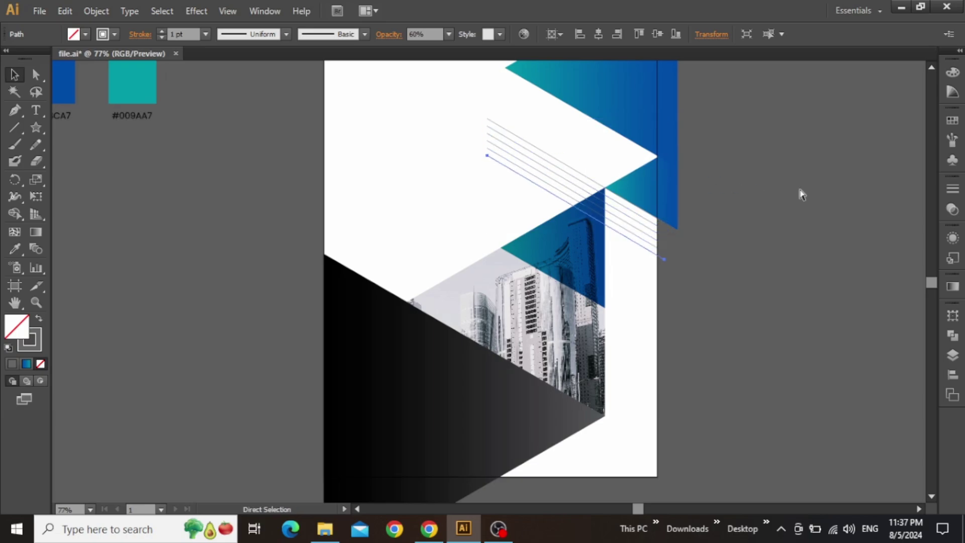
key("ctrl+d")
key("ctrl+d")
key("ctrl+d")
key("ctrl+d")
key("ctrl+d")
key("ctrl+d")
key("ctrl+d")
key("ctrl+d")
key("ctrl+d")
key("ctrl+d")
key("ctrl+d")
key("ctrl+d")
key("ctrl+d")
key("ctrl+d")
key("ctrl+d")
key("ctrl+d")
key("ctrl+d")
key("ctrl+d")
key("ctrl+d")
key("ctrl+d")
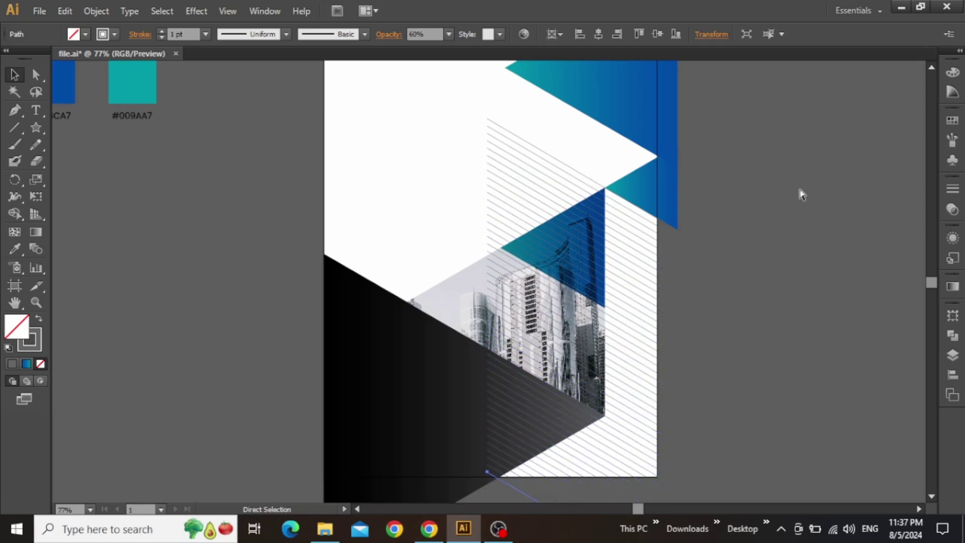
left_click_drag(736, 298, 660, 236)
mouse_move(619, 137)
left_mouse_down()
mouse_move(549, 319)
mouse_move(545, 497)
left_mouse_up()
key("ctrl+g")
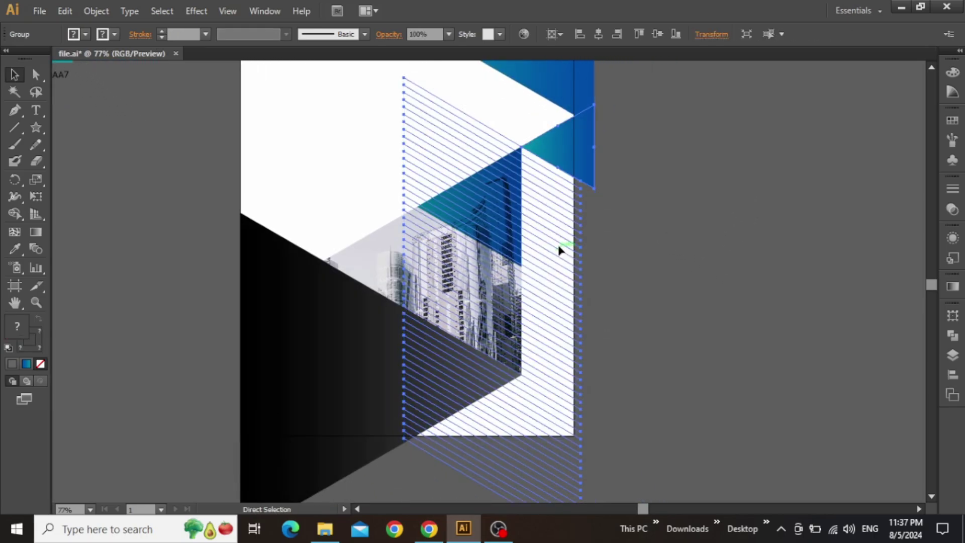
Step: Send the hatch-line group to the back, behind the photo and triangles
right_click(547, 231)
mouse_move(634, 347)
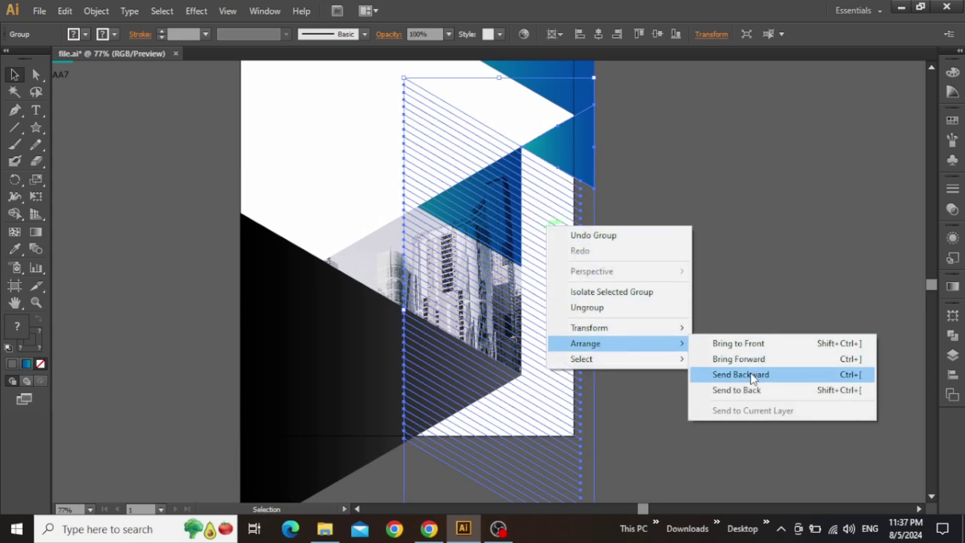
left_click(754, 391)
left_click(656, 240)
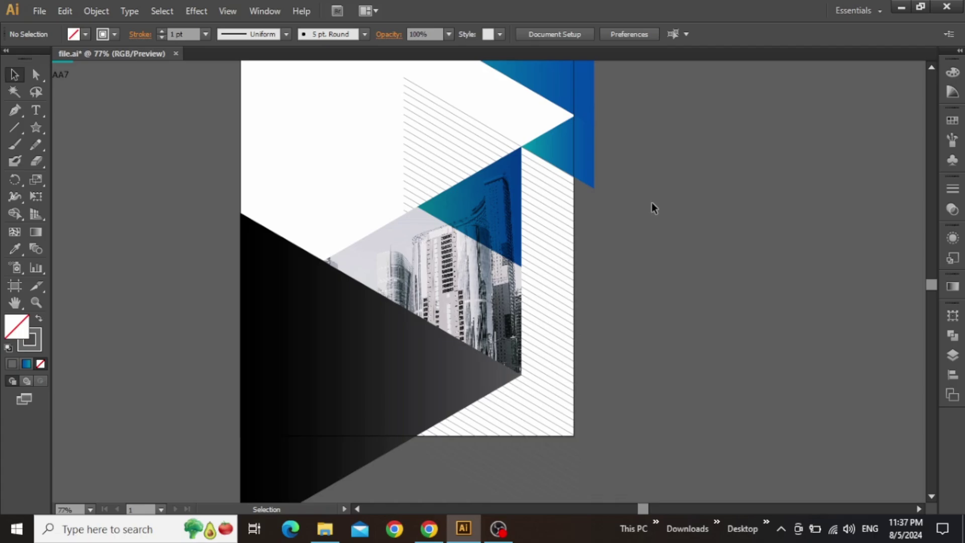
left_click_drag(650, 207, 701, 279)
key("ctrl+0")
key("ctrl+minus")
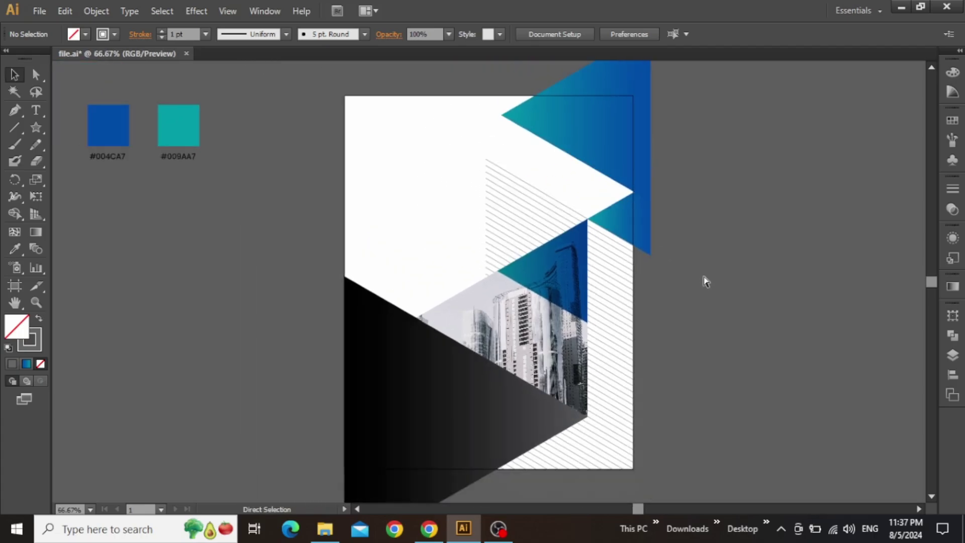
Step: Nudge the hatch group slightly right and down
left_click(538, 207)
key("shift+Right")
key("shift+Right")
key("shift+Right")
key("shift+Right")
key("shift+Right")
key("shift+Right")
key("shift+Right")
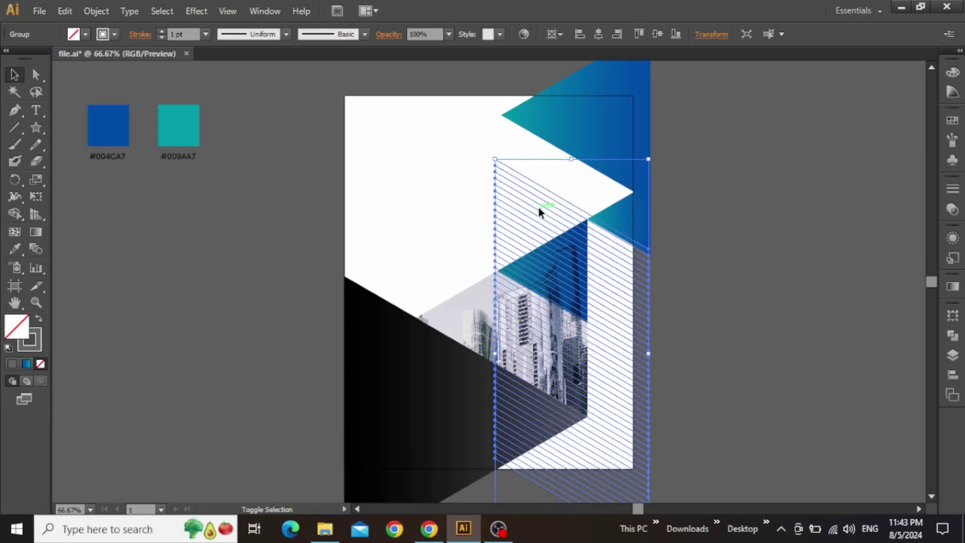
key("shift+Down")
key("shift+Down")
key("shift+Down")
key("shift+Down")
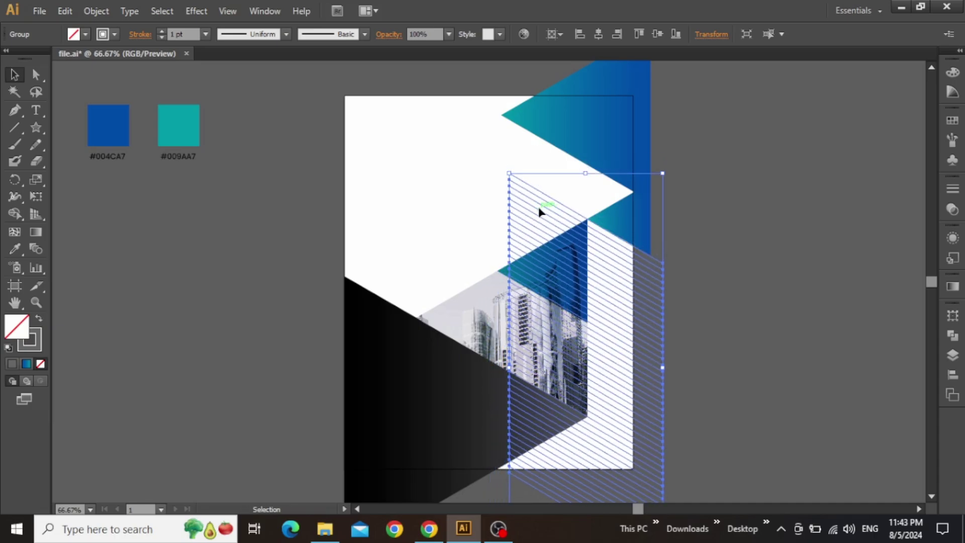
left_click(707, 224)
scroll(417, 195, "up", 3)
Step: Add the text IMPROVE in the upper-left flyer area, SemiBold at 40 pt
key("t")
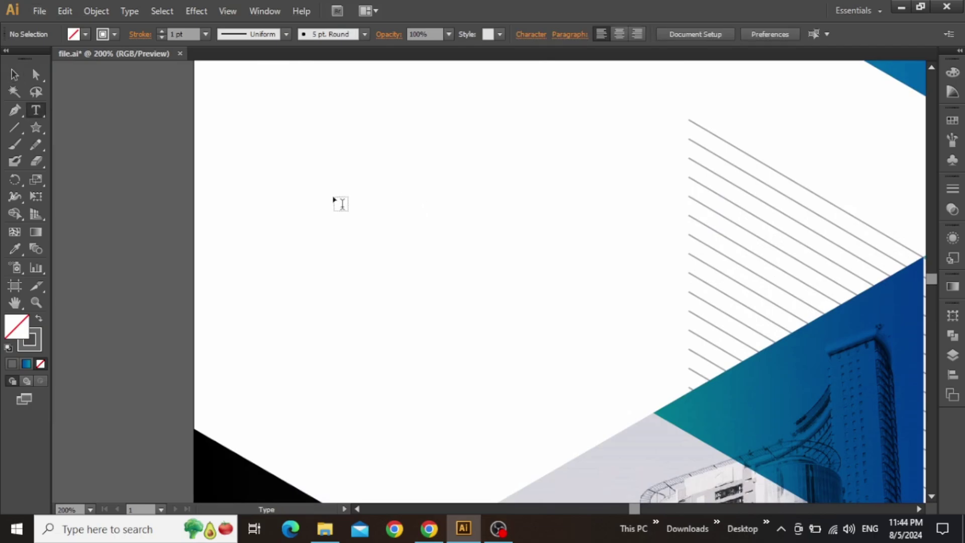
left_click(333, 196)
type("IMPROVE")
key("Escape")
key("ctrl+0")
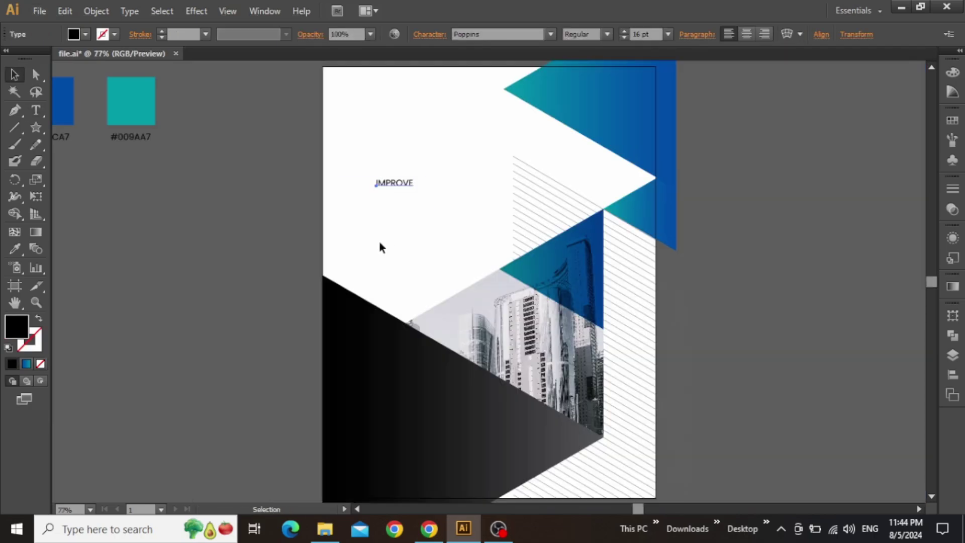
left_click(608, 33)
left_click(601, 107)
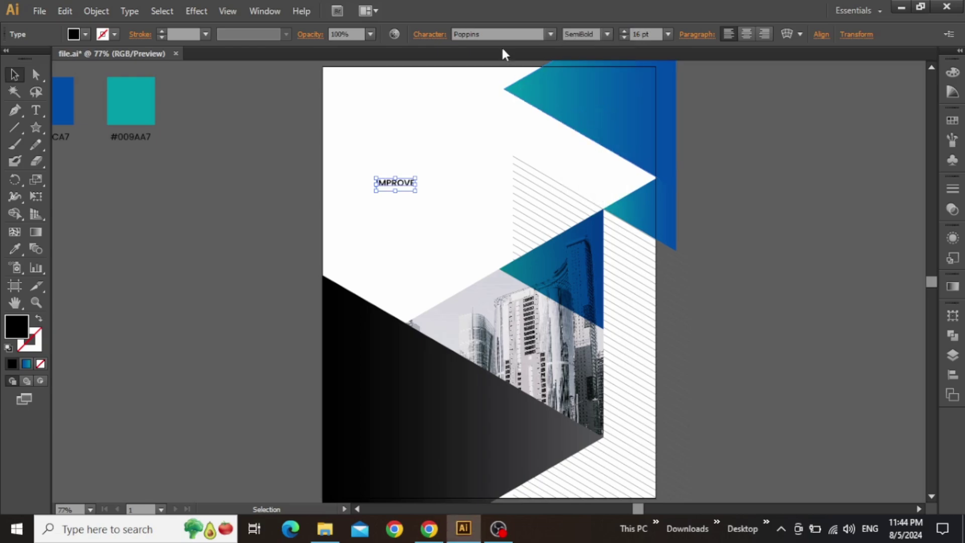
left_click(646, 34)
key("shift+Up")
key("shift+Up")
key("shift+Up")
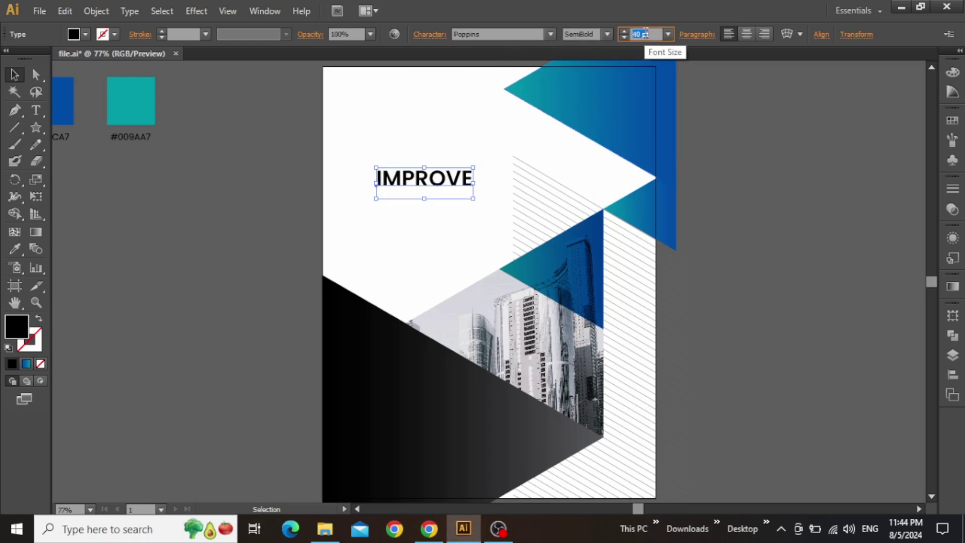
scroll(646, 33, "up", 3)
Step: Copy the headline below as YOUR BUSINESS and raise IMPROVE to 50 pt
left_click_drag(459, 171, 434, 208)
double_click(433, 208)
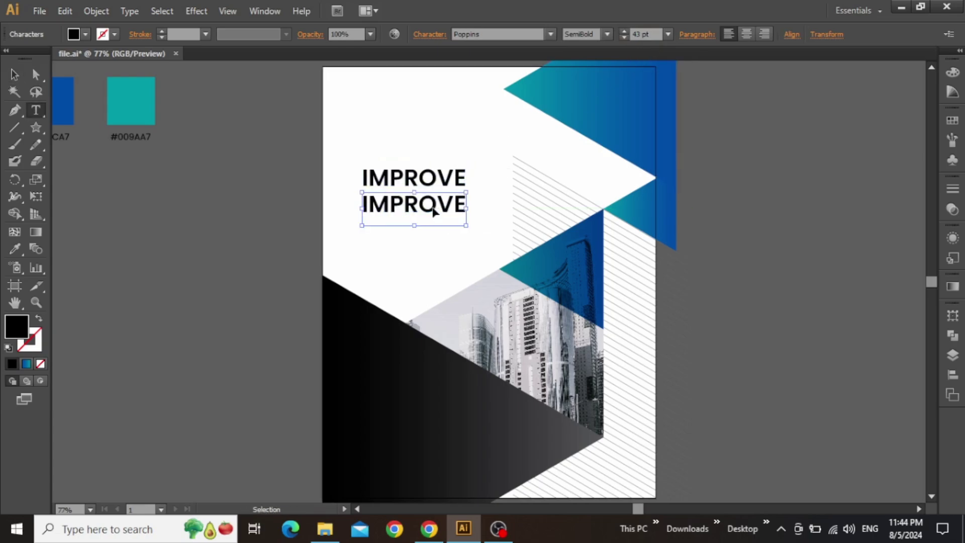
key("ctrl+a")
type("YOUR BUSINESS")
key("Escape")
left_click(438, 180)
left_click(654, 35)
key("shift+Up")
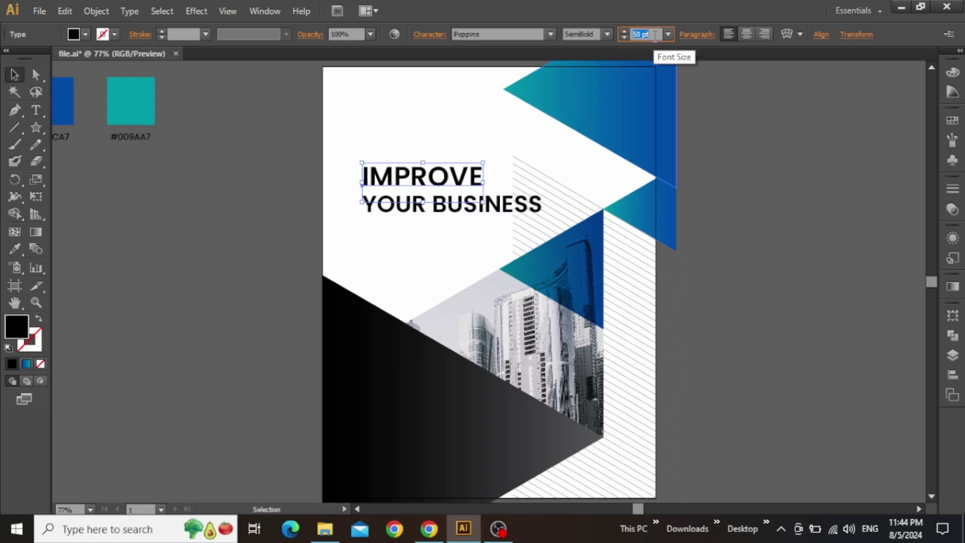
Step: Copy YOUR BUSINESS below it and change the copy's text to DIGITALLY
left_click(422, 206)
scroll(646, 33, "down", 15)
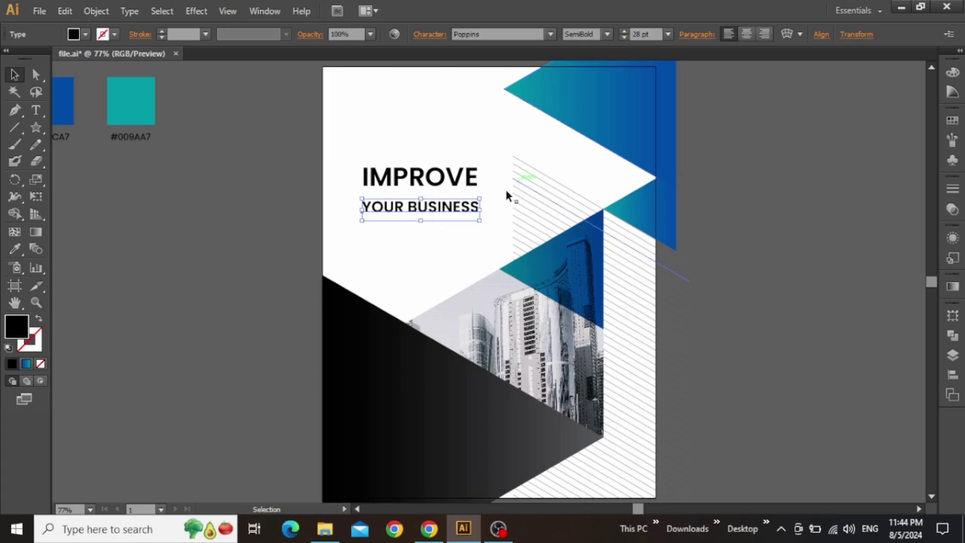
left_click_drag(437, 208, 437, 238, "alt+shift")
double_click(437, 237)
key("ctrl+a")
type("DIGITALLY")
key("Escape")
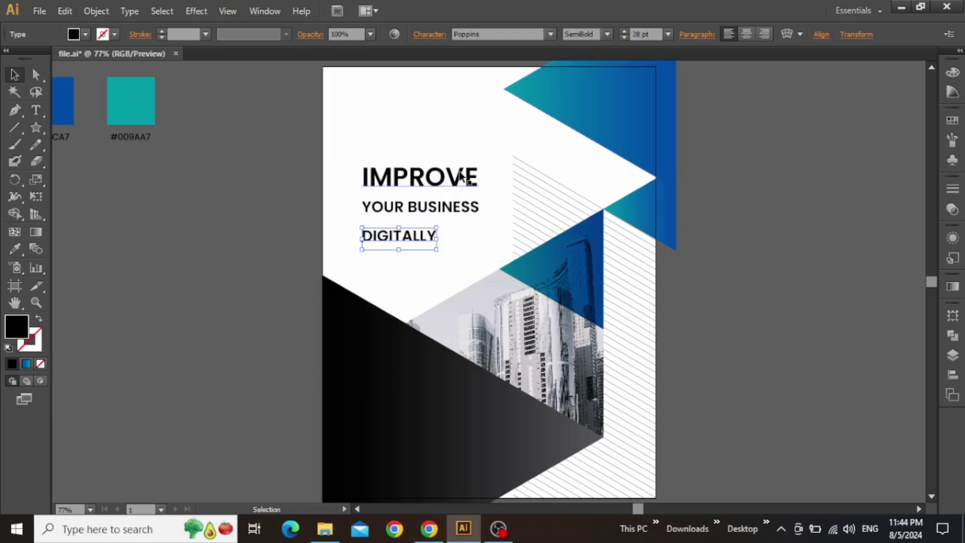
scroll(459, 176, "up", 1)
left_click(452, 141)
left_click_drag(452, 141, 433, 190)
scroll(363, 218, "up", 1)
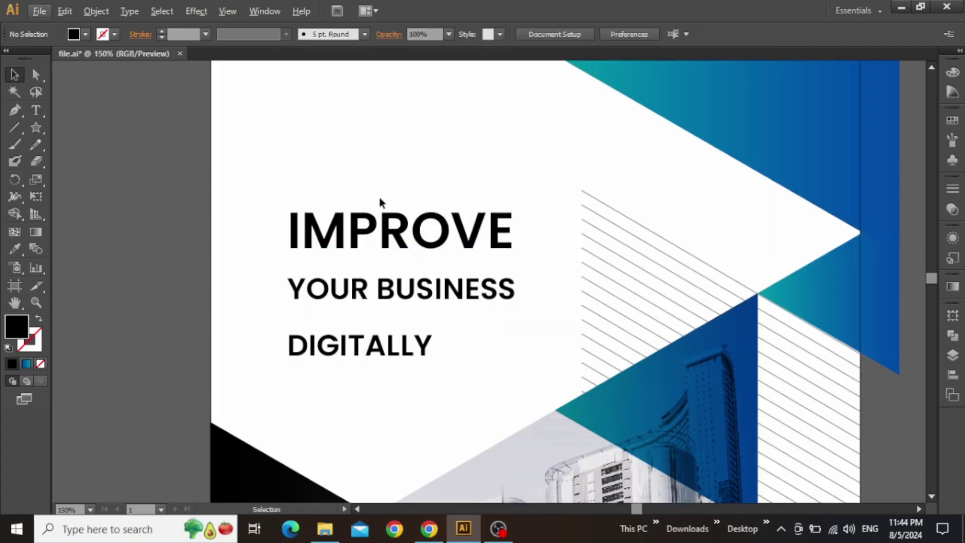
Step: Tighten the headline spacing and make DIGITALLY Medium weight
left_click(413, 289)
key("shift+Up")
key("Down")
key("Down")
left_click(421, 345)
left_click(606, 35)
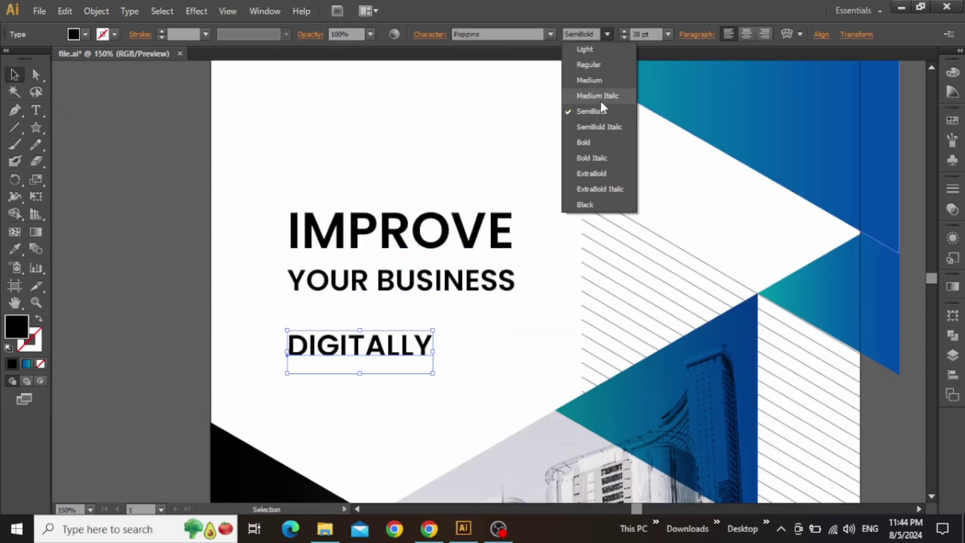
left_click(592, 81)
key("shift+Up")
key("shift+Up")
key("shift+Up")
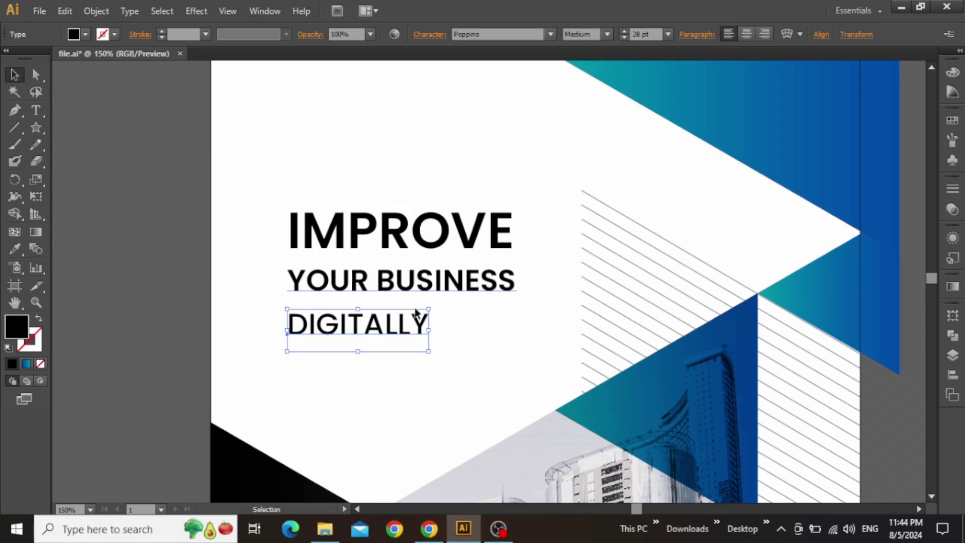
Step: Widen DIGITALLY's letter tracking to 360 in the Character settings
left_click(429, 34)
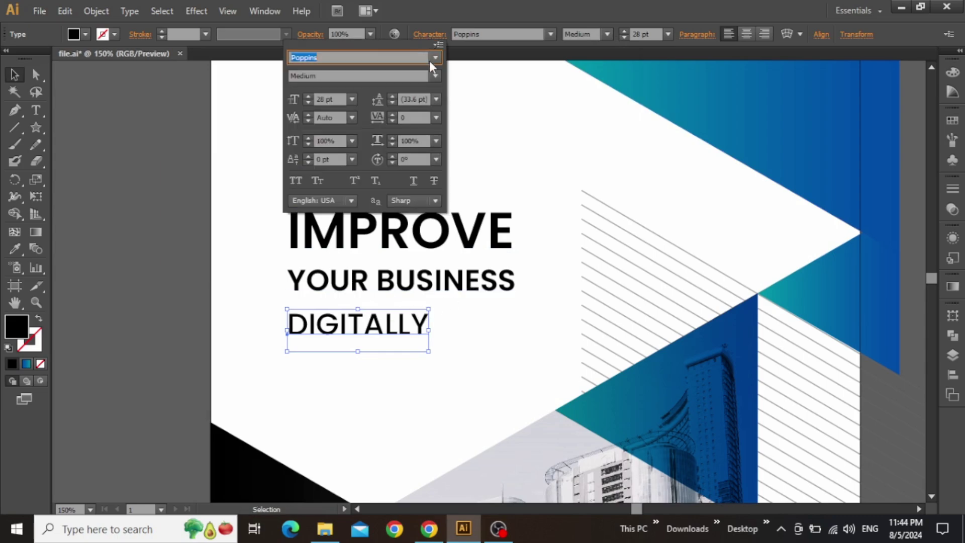
left_click(417, 117)
key("shift+Up")
key("shift+Up")
key("shift+Up")
key("shift+Up")
key("shift+Up")
key("shift+Up")
key("shift+Up")
key("shift+Up")
key("shift+Up")
key("shift+Up")
key("shift+Up")
key("shift+Up")
key("shift+Up")
key("shift+Up")
key("shift+Up")
key("shift+Up")
key("shift+Up")
key("shift+Up")
key("shift+Up")
key("shift+Up")
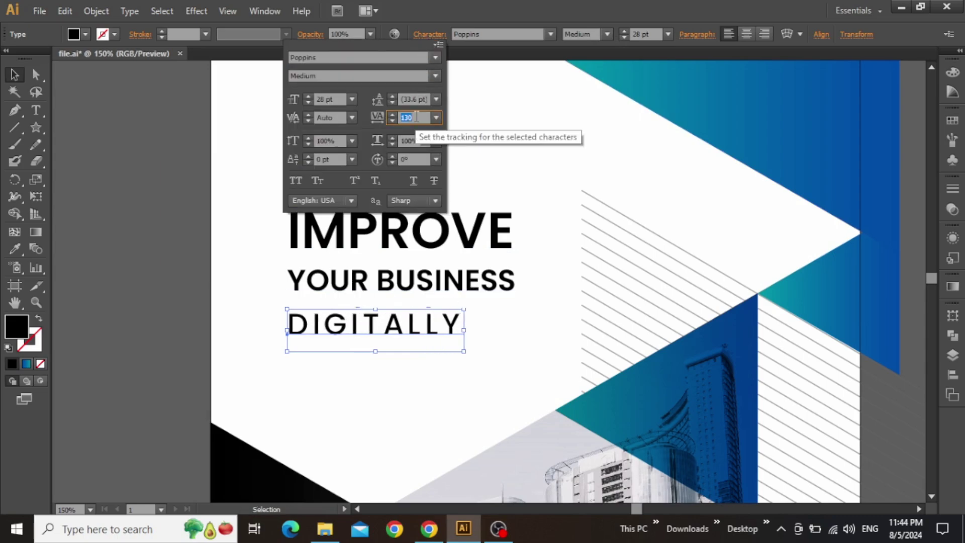
key("Up")
key("Up")
key("Up")
key("Up")
key("Up")
key("Up")
key("Up")
key("Up")
key("Up")
key("Up")
key("Up")
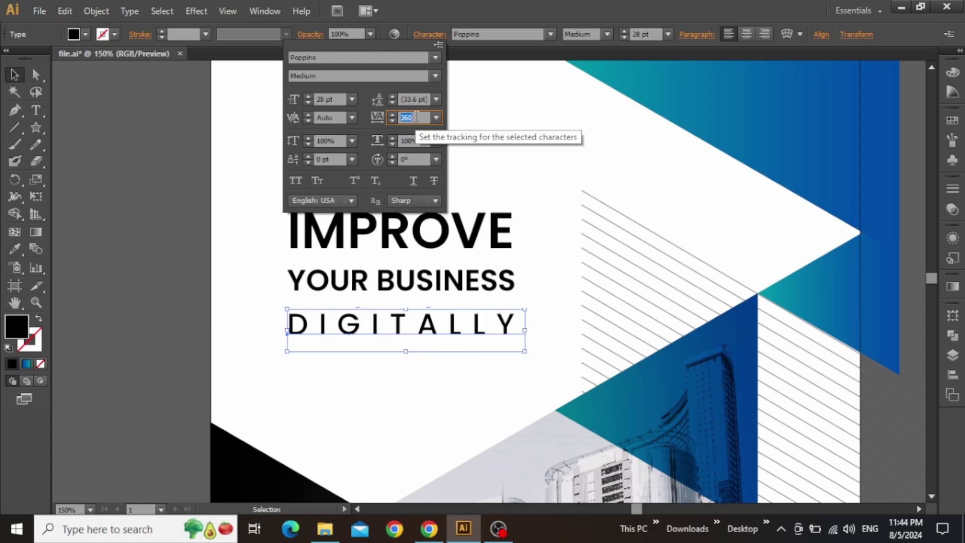
key("Return")
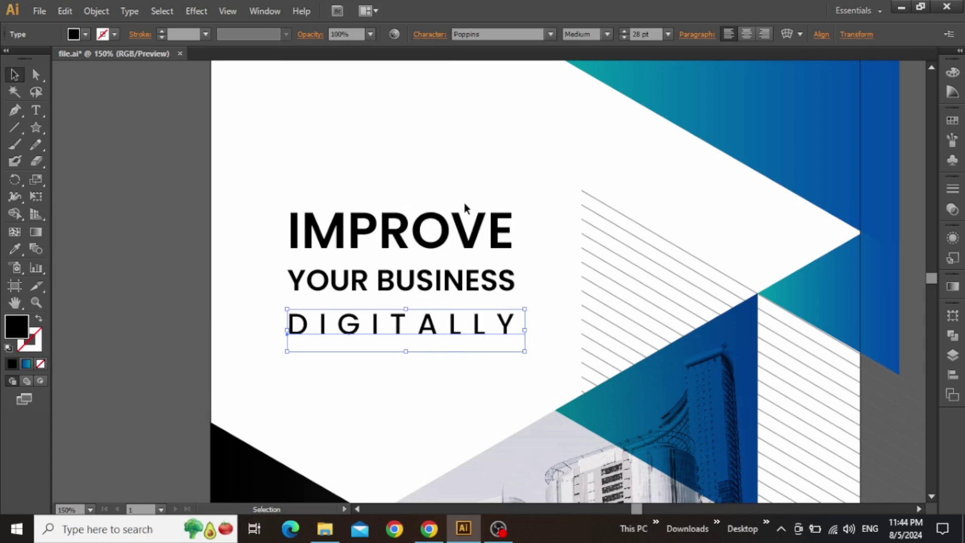
key("ctrl+shift+a")
Step: Draw a horizontal divider with a thick blue gradient stroke, aligned to DIGITALLY's left edge
left_click_drag(499, 165, 473, 146)
left_click(14, 127)
left_click_drag(240, 346, 491, 346)
key("v")
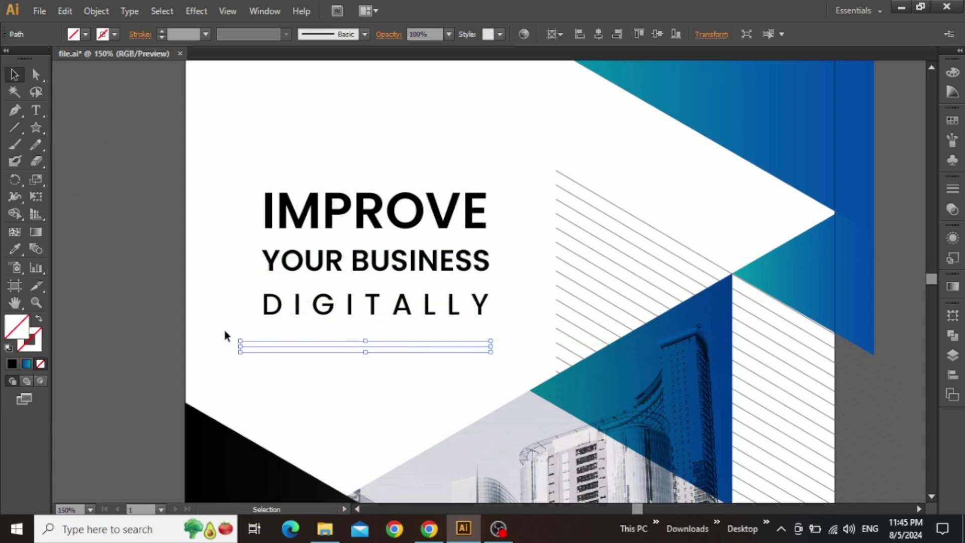
left_click(38, 343)
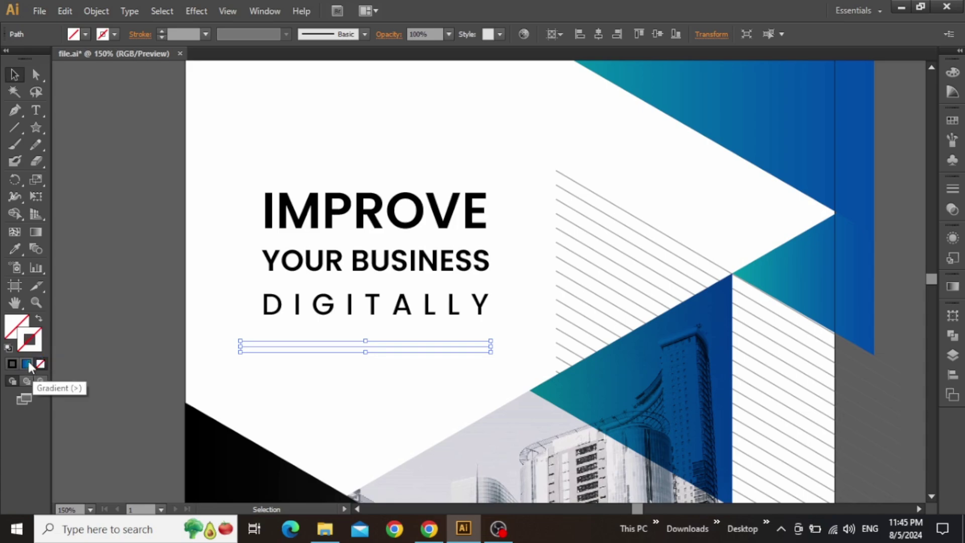
left_click(28, 364)
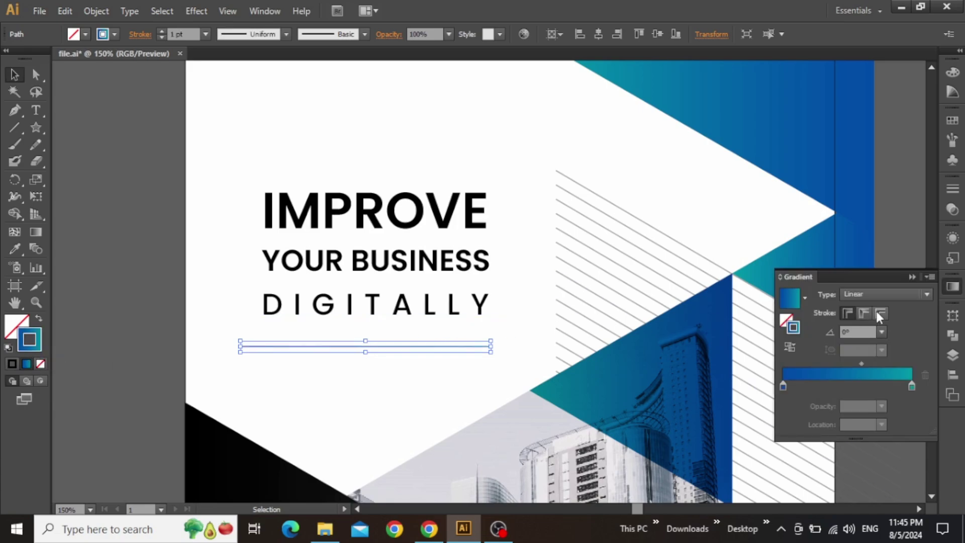
left_click(913, 277)
left_click(161, 32)
left_click(162, 31)
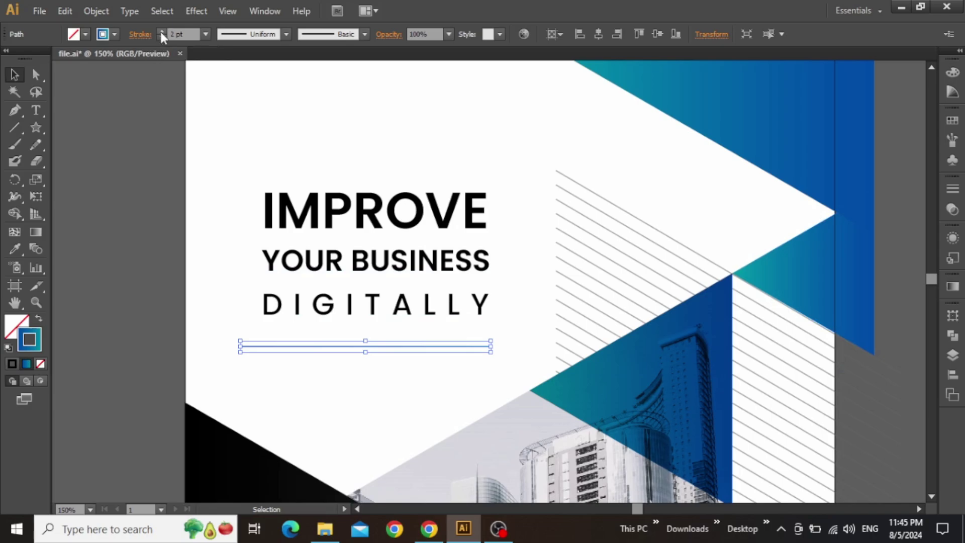
scroll(271, 324, "up", 2)
left_click(270, 327)
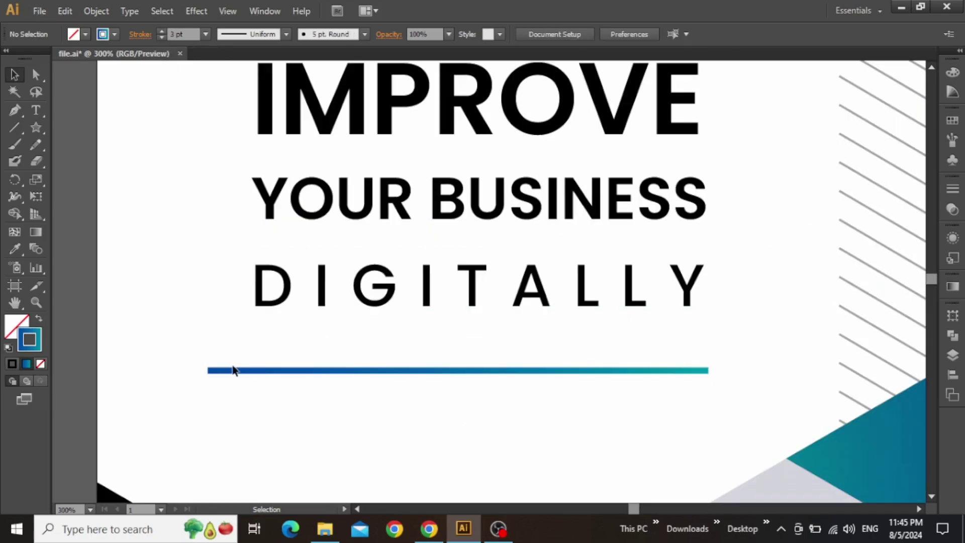
left_click_drag(216, 372, 250, 370)
Step: Nudge YOUR BUSINESS and DIGITALLY down and place the gradient divider above YOUR BUSINESS
left_click(382, 342)
left_click_drag(416, 302, 399, 360)
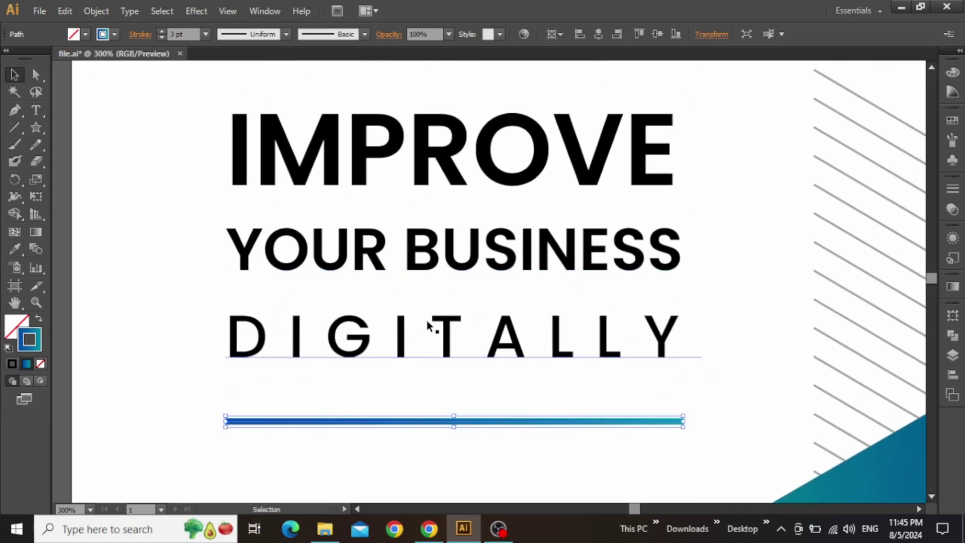
left_click(434, 256)
key("Down")
key("Down")
left_click_drag(484, 421, 483, 224)
Step: Space out YOUR BUSINESS and DIGITALLY and copy the divider between them
left_click(491, 278)
key("Down")
left_click(509, 351)
key("shift+Down")
left_click(682, 224)
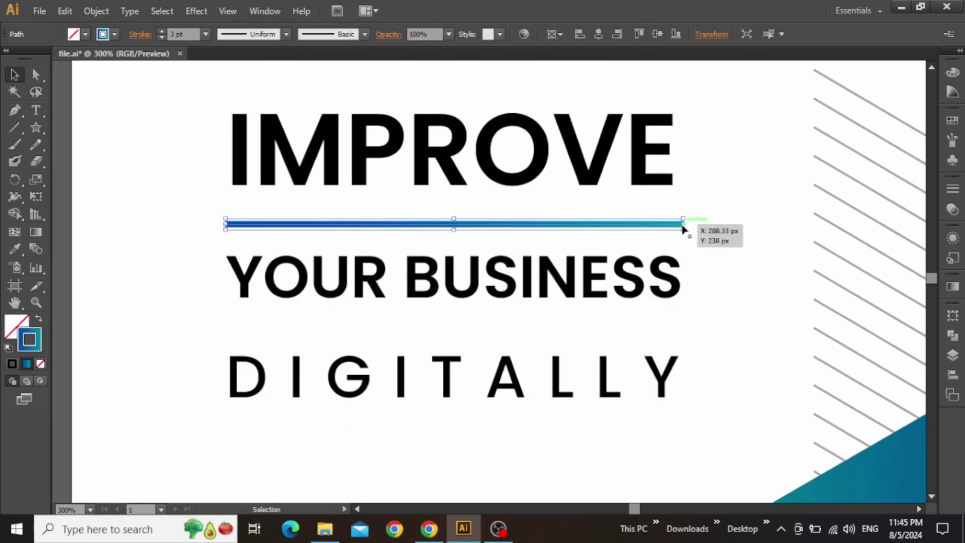
left_click_drag(680, 229, 670, 325)
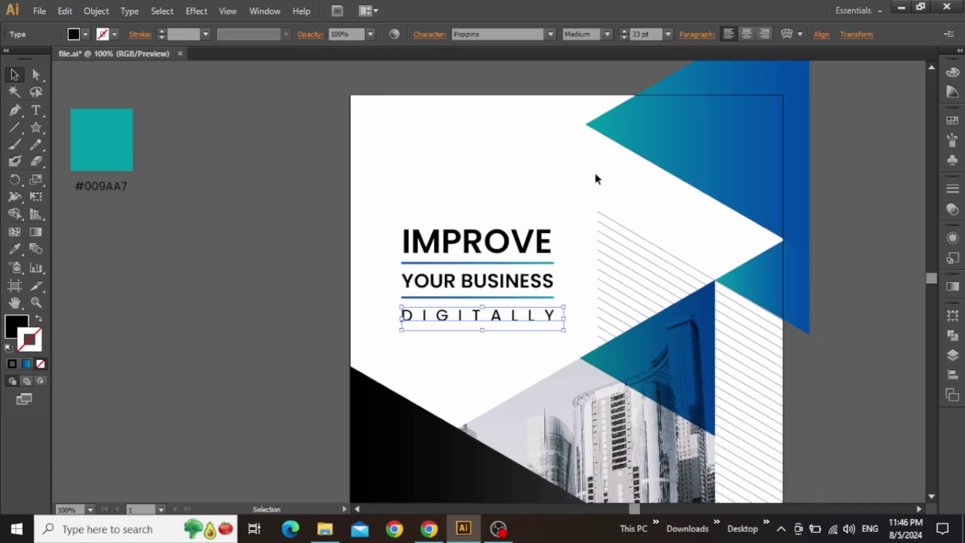
Step: Tighten the headline by nudging IMPROVE, YOUR BUSINESS, the lower divider and DIGITALLY closer together
left_click(518, 245)
key("Down")
key("Down")
left_click(521, 283)
key("Up")
key("Up")
left_click(518, 297)
key("Up")
key("Up")
key("Up")
key("Up")
left_click(535, 317)
key("Up")
key("Up")
key("Up")
key("Up")
key("Up")
key("Up")
key("Up")
left_click(569, 250)
Step: Select all headline texts and dividers together and shift the block slightly on the page
key("ctrl+0")
left_click_drag(457, 132, 460, 247)
left_click_drag(431, 201, 420, 211)
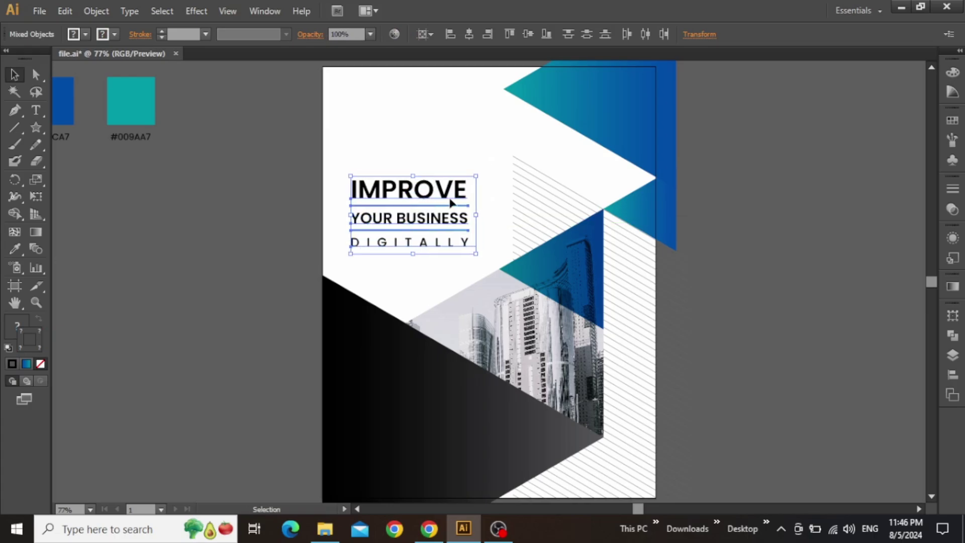
left_click(461, 165)
Step: Draw a hexagon beside the flyer and fill it with the blue-teal gradient
key("ctrl+minus")
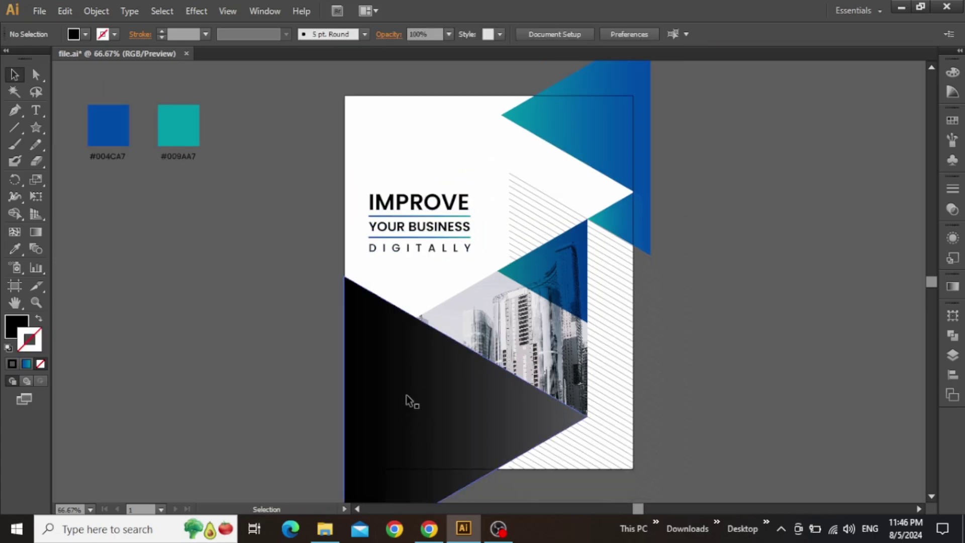
left_click_drag(32, 129, 103, 179)
left_click_drag(248, 307, 276, 337)
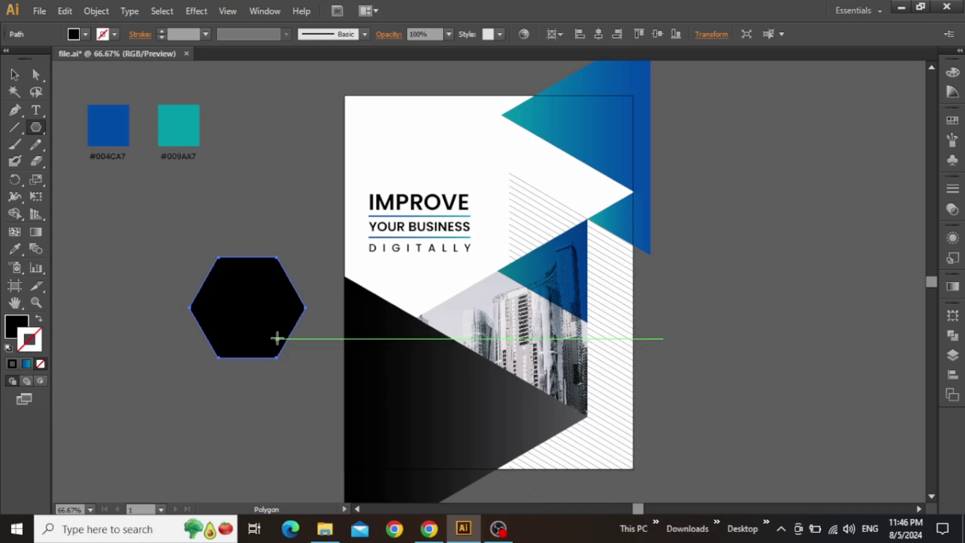
key("v")
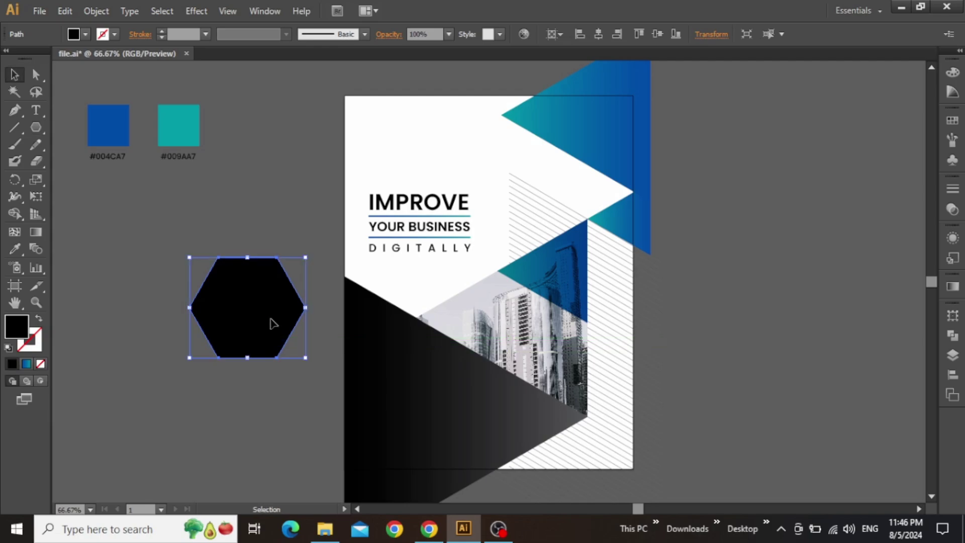
left_click(26, 363)
left_click(912, 277)
Step: Shrink the hexagon onto the black triangle and duplicate it into three stacked hexagons
left_click_drag(299, 353, 375, 366)
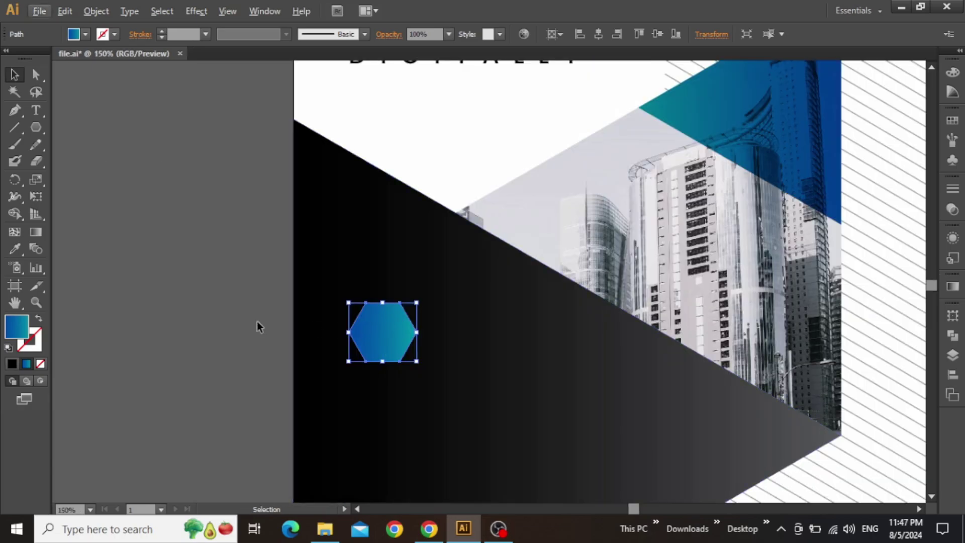
left_click(258, 321)
left_click_drag(259, 316, 289, 223)
left_click_drag(410, 247, 393, 221)
left_click_drag(429, 242, 397, 286)
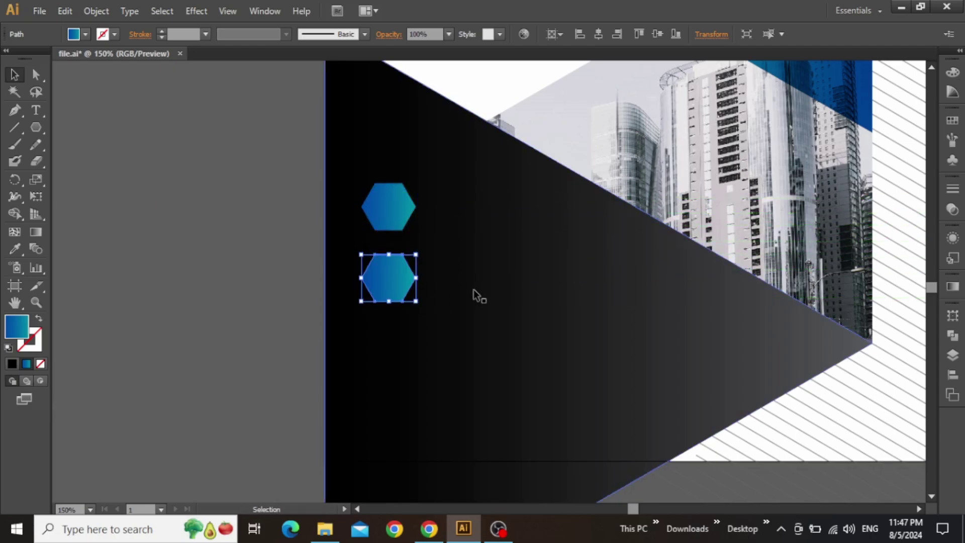
key("ctrl+d")
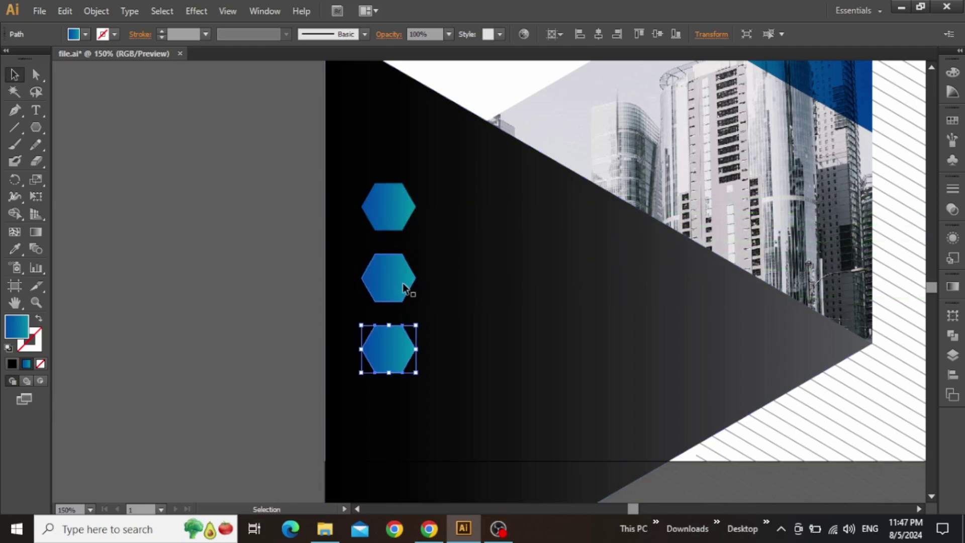
left_click(301, 284)
Step: Paste the info, globe and RSS icons and move them onto the hexagons
key("ctrl+0")
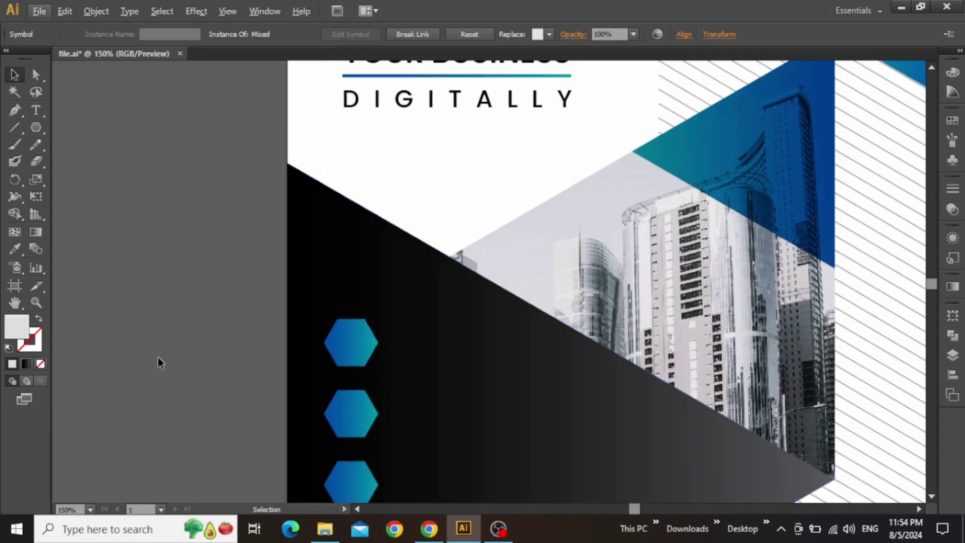
key("ctrl+plus")
key("ctrl+v")
left_click_drag(505, 273, 367, 286)
Step: Nudge the globe icon into its hexagon and check the RSS icon's position
left_click(369, 291)
left_click(353, 293)
key("shift+Down")
key("Up")
key("Up")
key("Up")
key("Up")
left_click(354, 356)
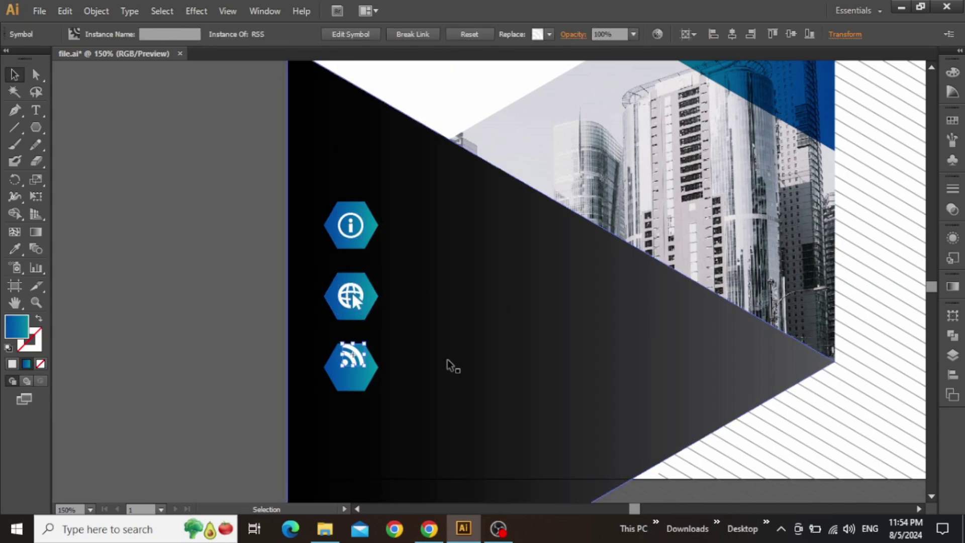
left_click(173, 357)
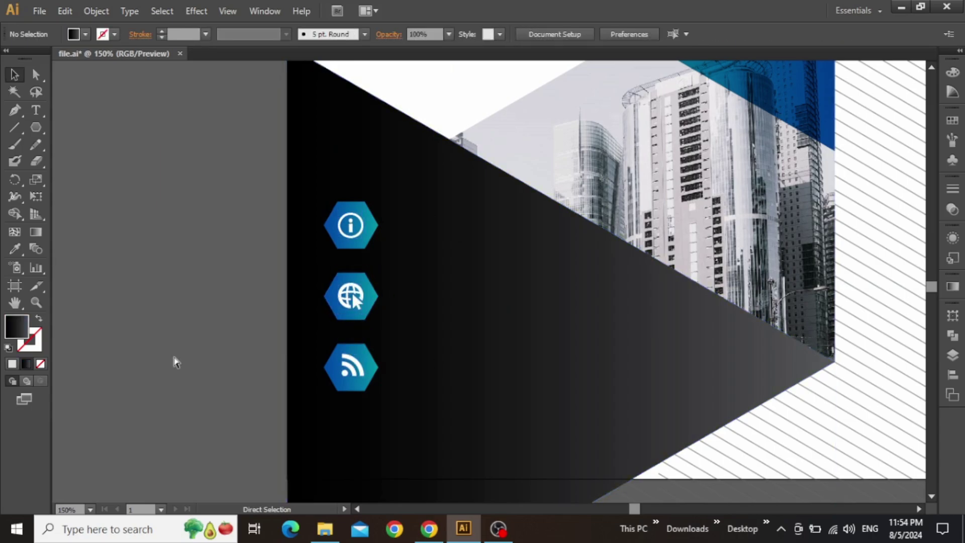
key("ctrl+0")
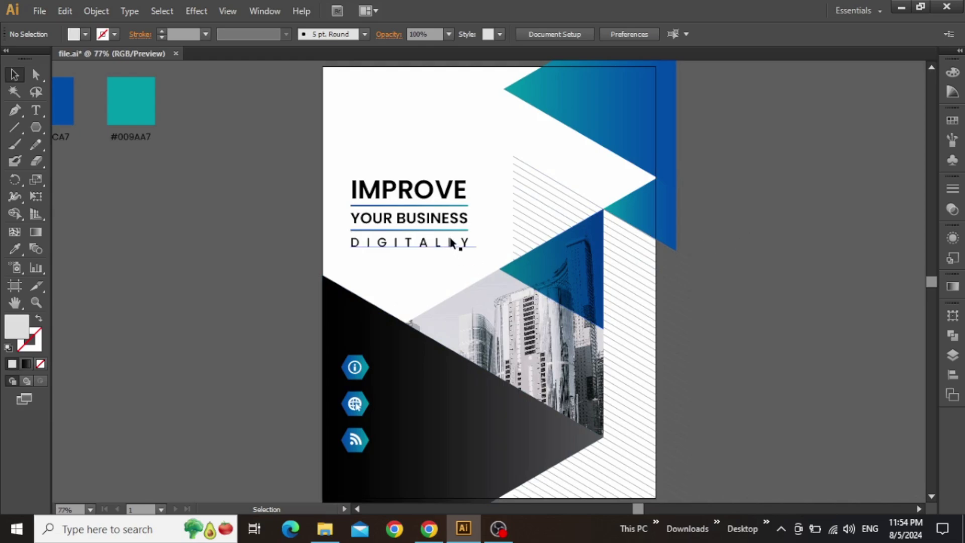
Step: Copy the YOUR BUSINESS text beside the info icon and replace it with the analytics description
left_click(404, 221)
left_click_drag(385, 217, 411, 364)
double_click(411, 363)
key("ctrl+a")
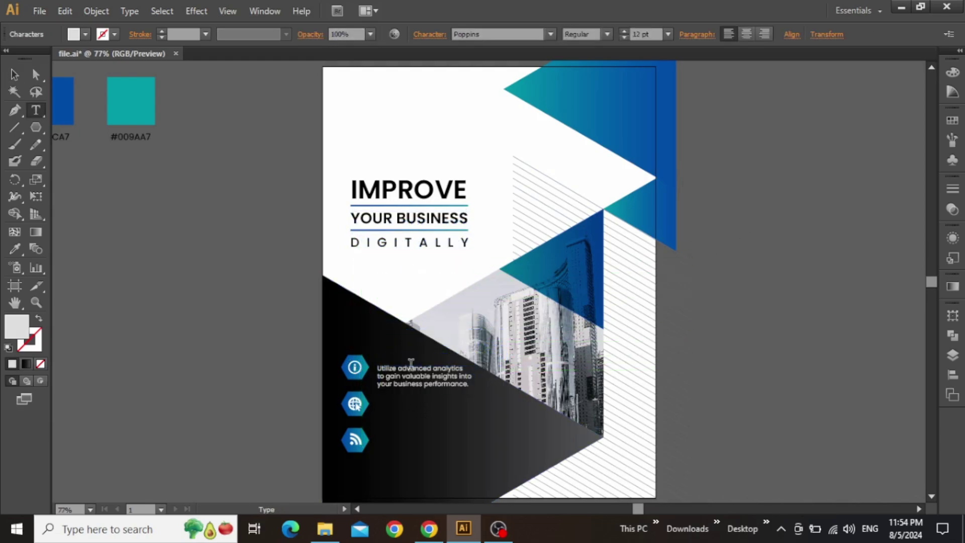
key("Escape")
left_click_drag(402, 380, 430, 436)
Step: Replace the second and third text copies with the website and high-speed internet descriptions
triple_click(405, 408)
type("Create a compelling & user-friendly website to showcase your brand & reach a global audience.")
key("Escape")
triple_click(402, 439)
type("Leverage the power of high-speed internet & cutting-edge technology to enhance your business operations.")
key("Escape")
Step: Select the icons and descriptions, excluding the black triangle, and move them down about 36 px
left_click_drag(265, 343, 291, 258)
scroll(357, 227, "up", 3)
left_click_drag(355, 249, 184, 215)
left_click(404, 221)
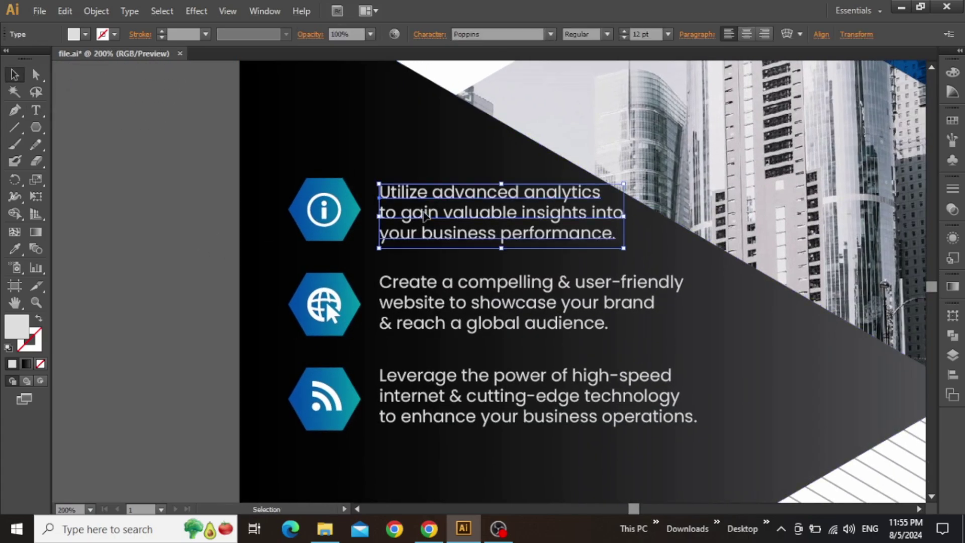
left_click(408, 311)
left_click(406, 385)
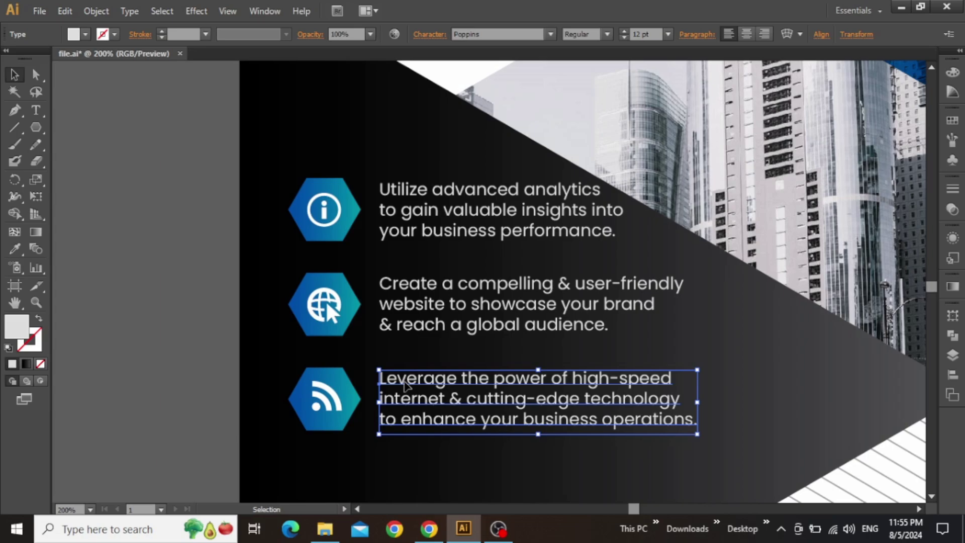
key("ctrl+shift+a")
key("ctrl+0")
left_click_drag(278, 270, 402, 351)
left_click(368, 401, "shift")
left_click_drag(359, 321, 358, 339)
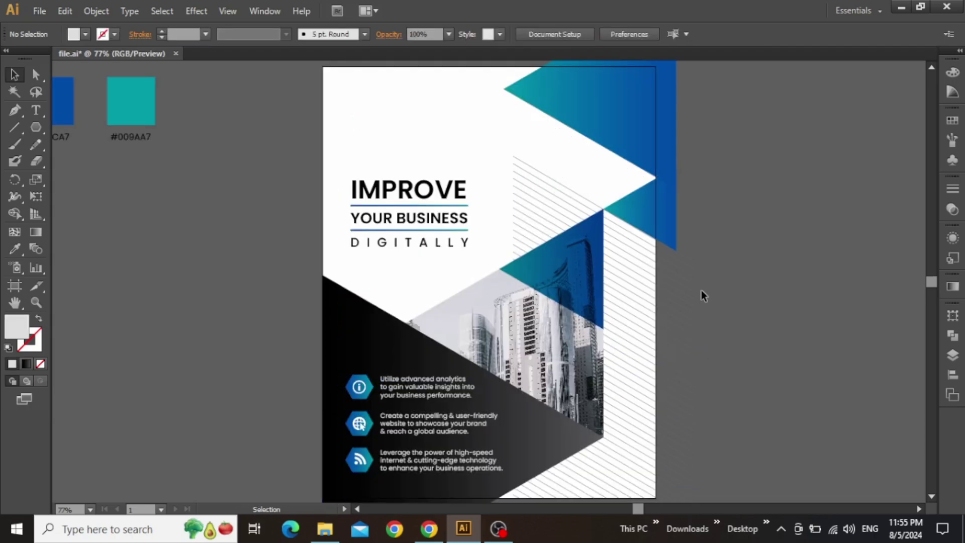
Step: Copy the analytics description to the page top and colour it dark grey 505151
left_click_drag(411, 384, 381, 105)
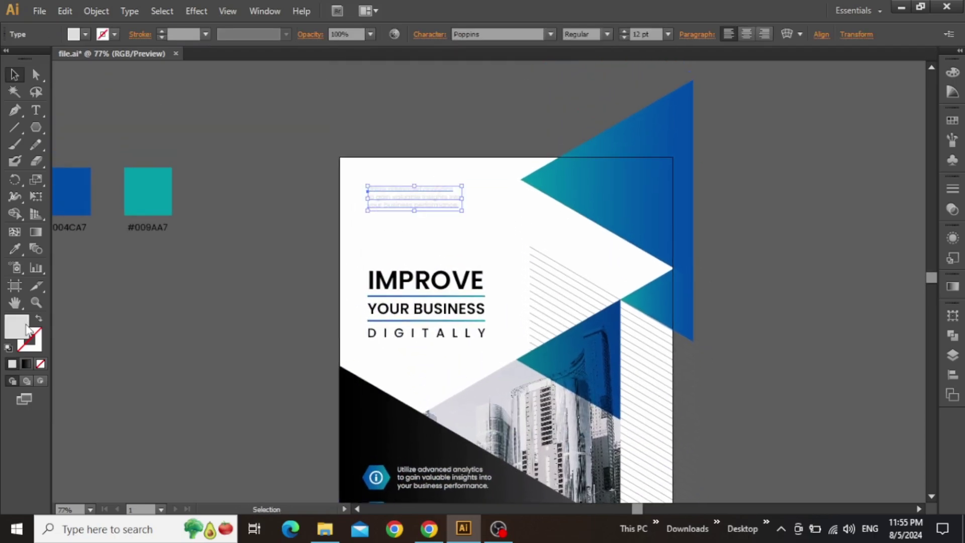
left_click(592, 250)
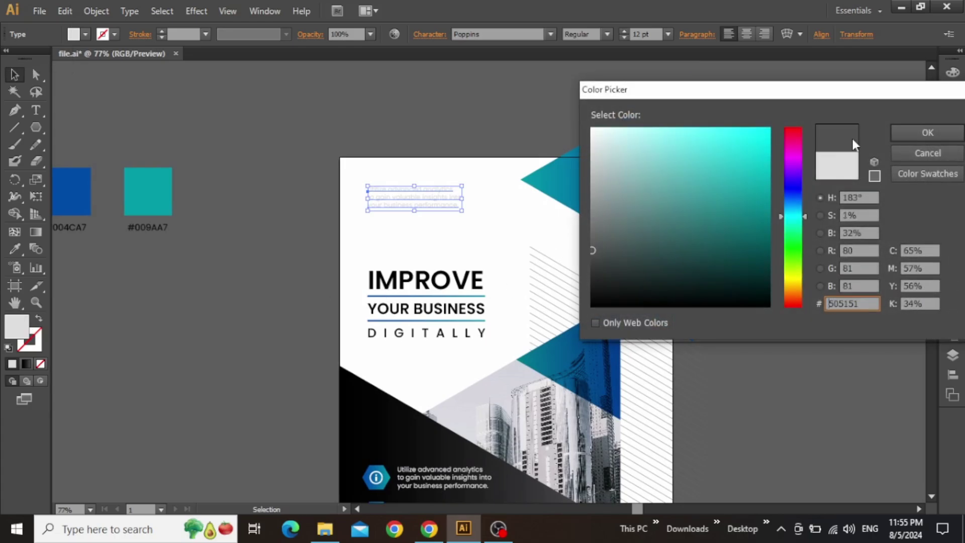
left_click(902, 131)
scroll(482, 151, "up", 1)
left_click_drag(408, 208, 411, 230)
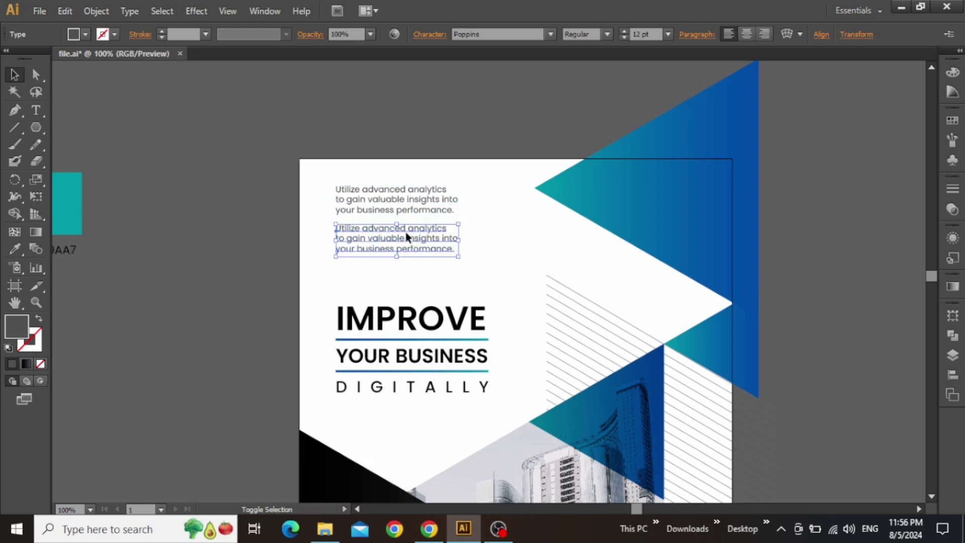
Step: Turn the duplicate below the paragraph into a black, Medium-weight placeholder e-mail line
double_click(399, 231)
key("ctrl+a")
key("ctrl+v")
key("Escape")
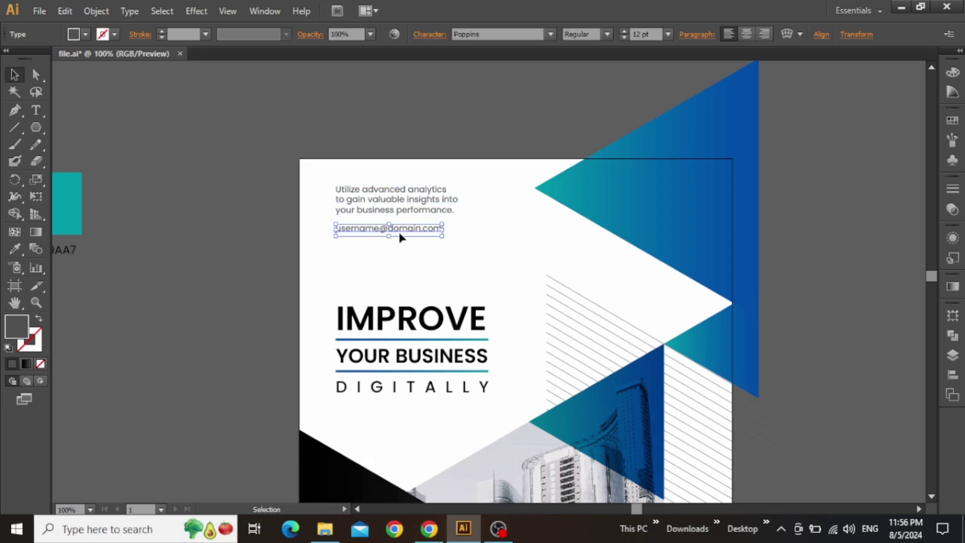
left_click(952, 72)
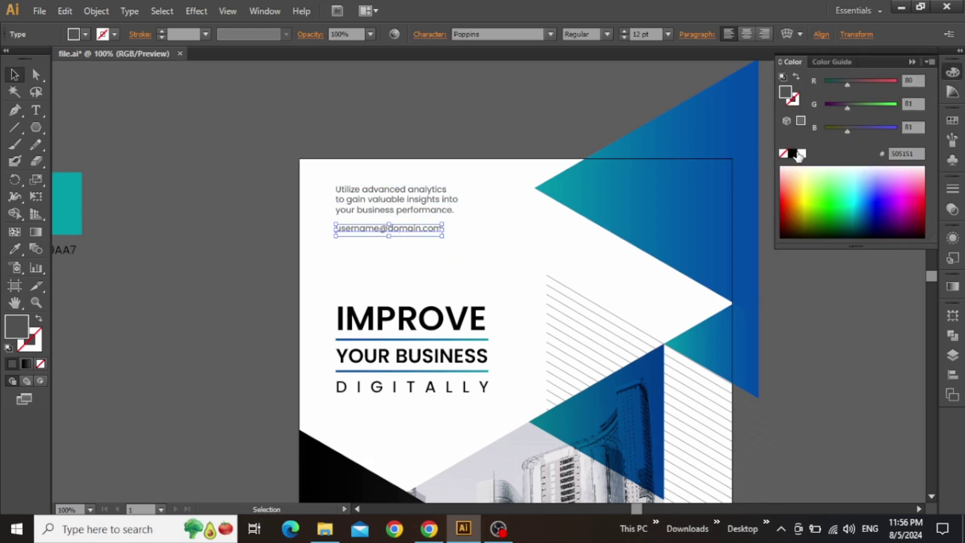
left_click(792, 153)
left_click(911, 63)
left_click(607, 33)
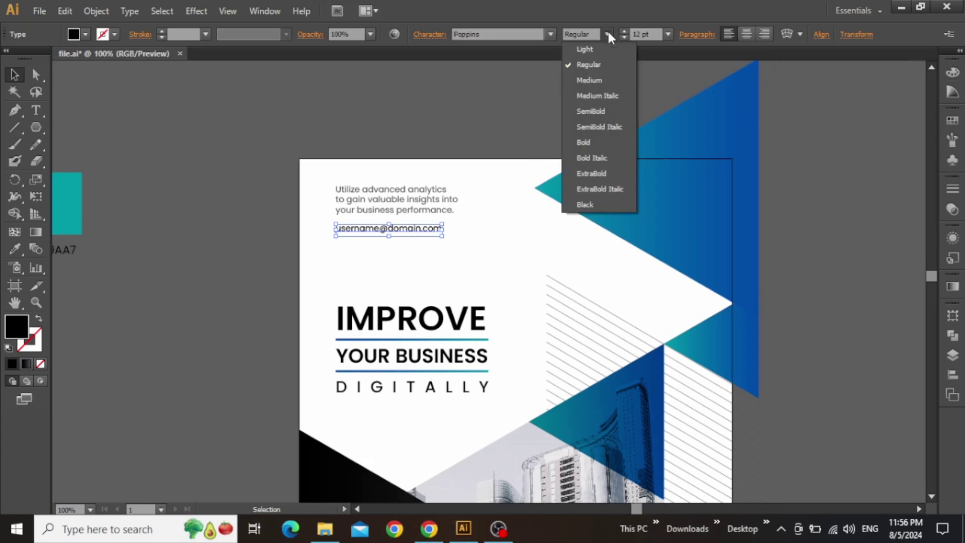
left_click(595, 78)
scroll(395, 223, "up", 3)
left_click_drag(389, 237, 388, 282)
key("t")
left_click(390, 286)
key("ctrl+a")
type("www.websitelink.com")
key("Escape")
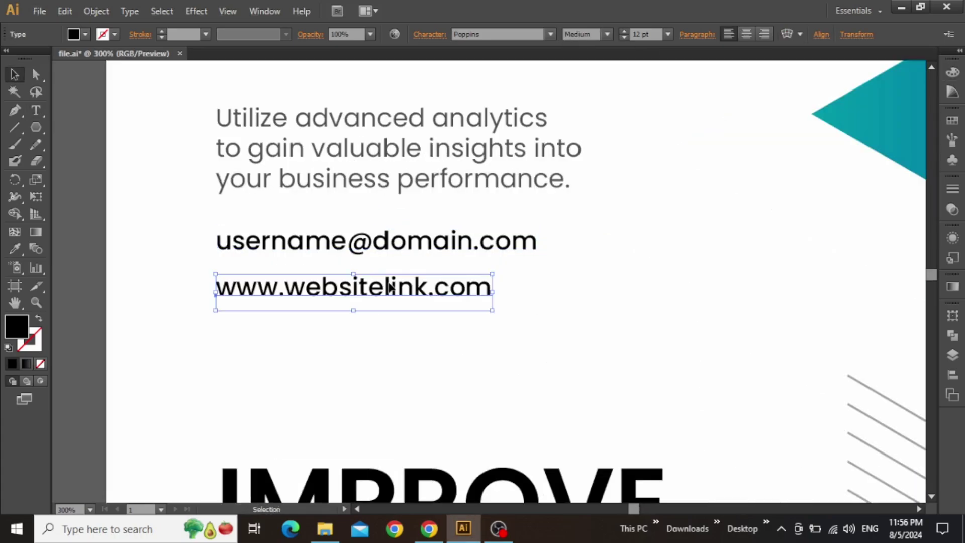
Step: Copy the divider from under IMPROVE to just below the web address line
key("ctrl+0")
left_click_drag(460, 136, 472, 210)
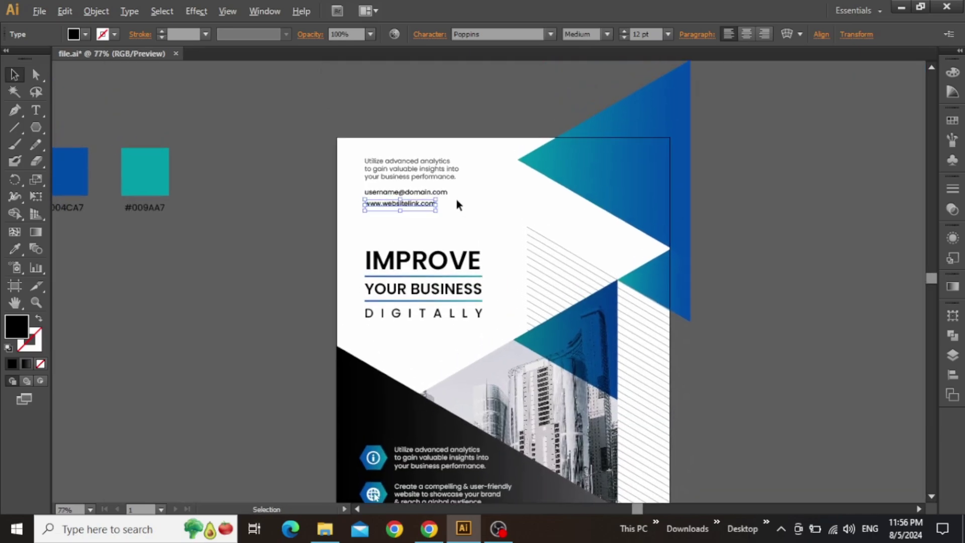
scroll(456, 201, "up", 1)
left_click(451, 298)
left_click_drag(452, 300, 450, 217, "alt")
key("Down")
key("Down")
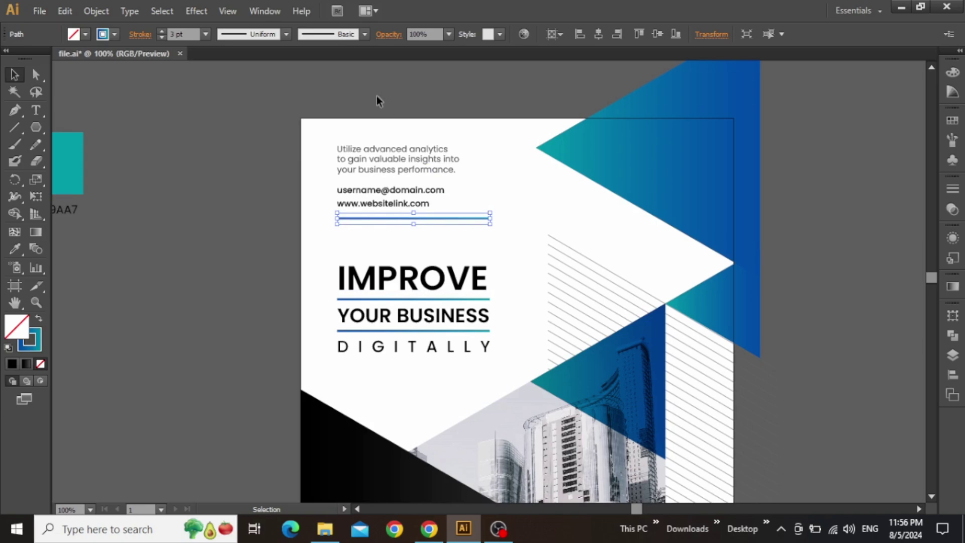
Step: Thin the contact divider to 2 pt and nudge the contact block up slightly
left_click(161, 36)
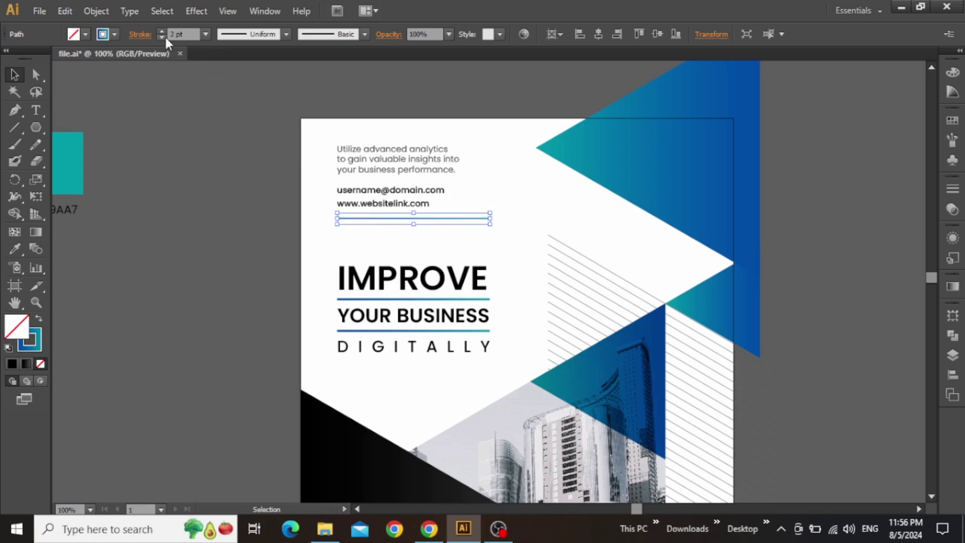
left_click(193, 103)
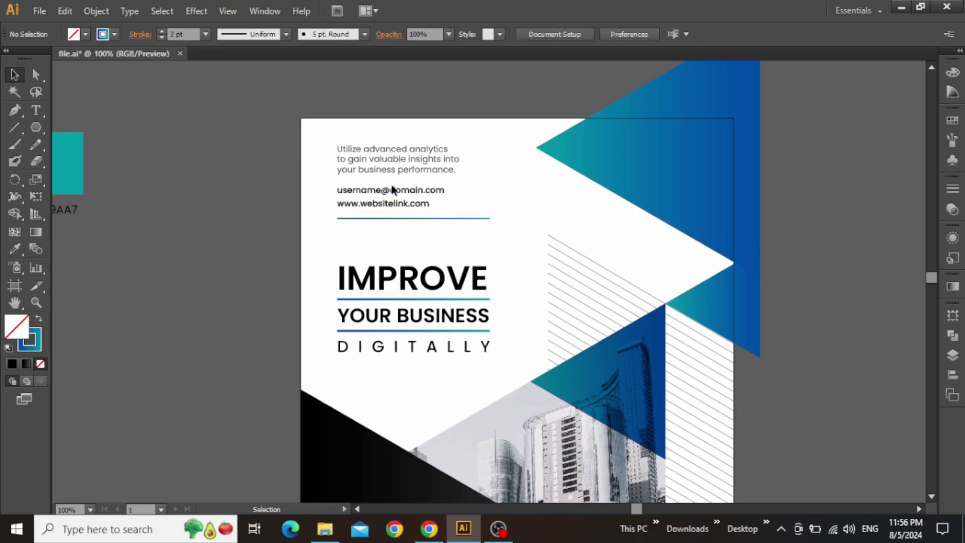
left_click_drag(365, 221, 366, 222)
key("Up")
key("Up")
left_click(251, 229)
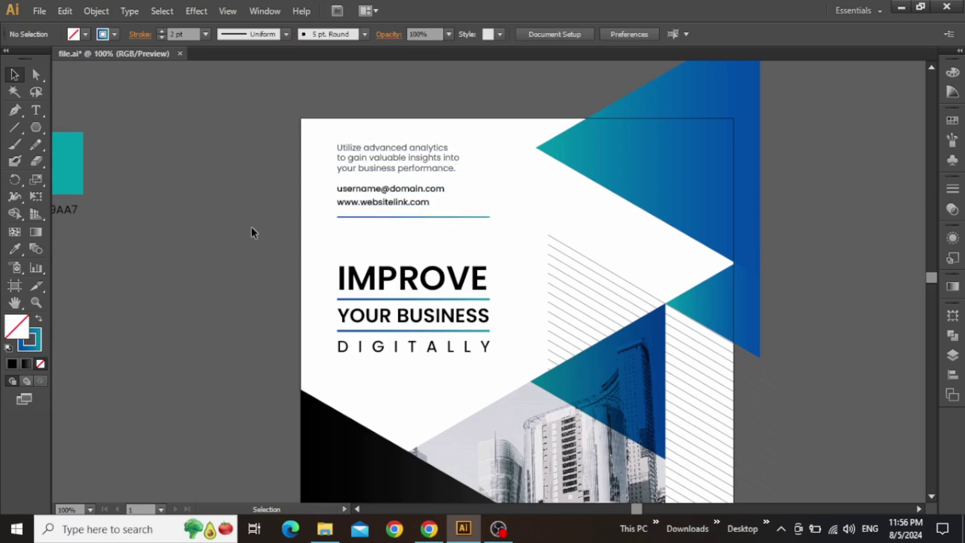
key("ctrl+minus")
Step: Draw a 612×792 rectangle over the page and make a clipping mask from all artwork
left_click_drag(36, 127, 96, 127)
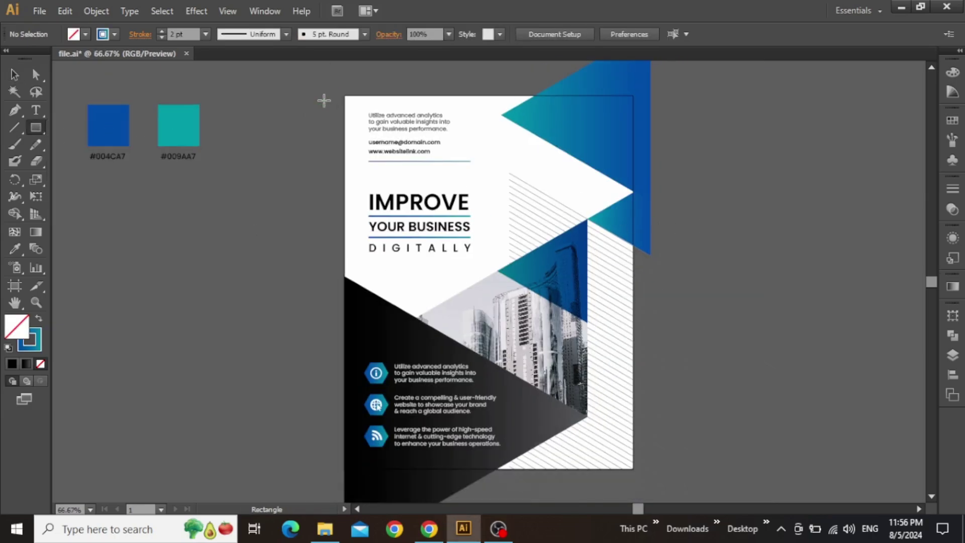
left_click_drag(344, 96, 632, 468)
key("v")
left_click_drag(693, 94, 323, 464)
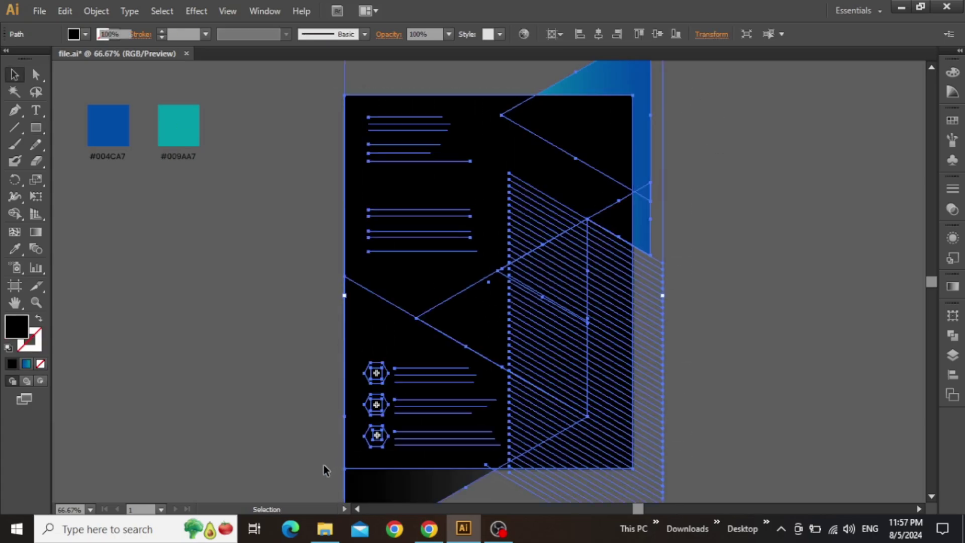
right_click(483, 235)
left_click(567, 322)
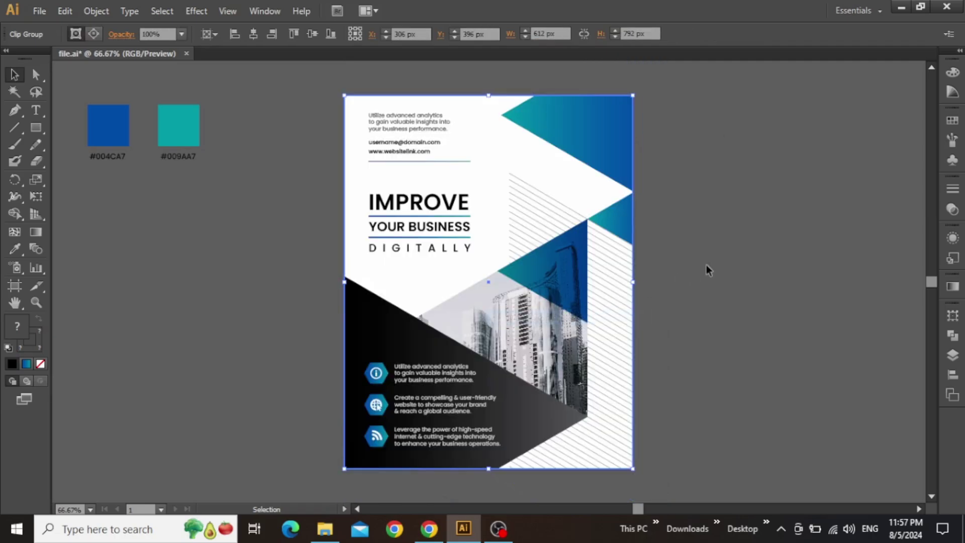